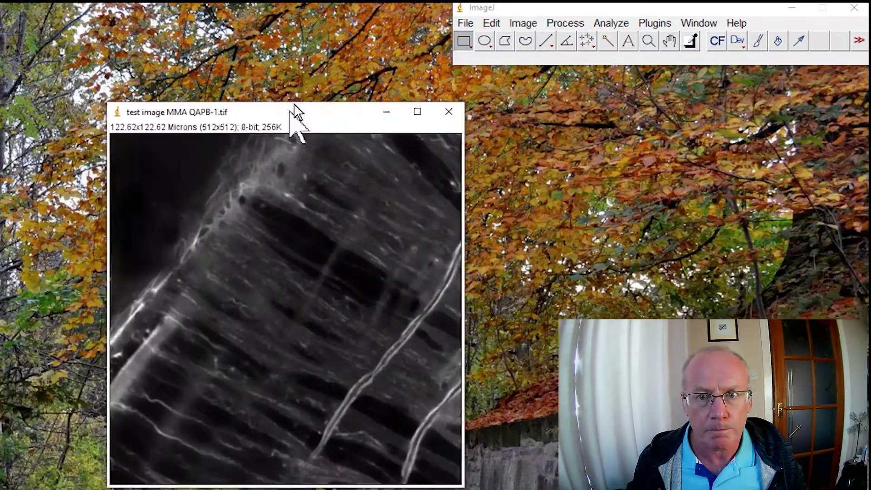
# Display the intensity histogram of the test image beside the image, examine it, and close it
pyautogui.moveTo(286, 111); pyautogui.dragTo(300, 90)
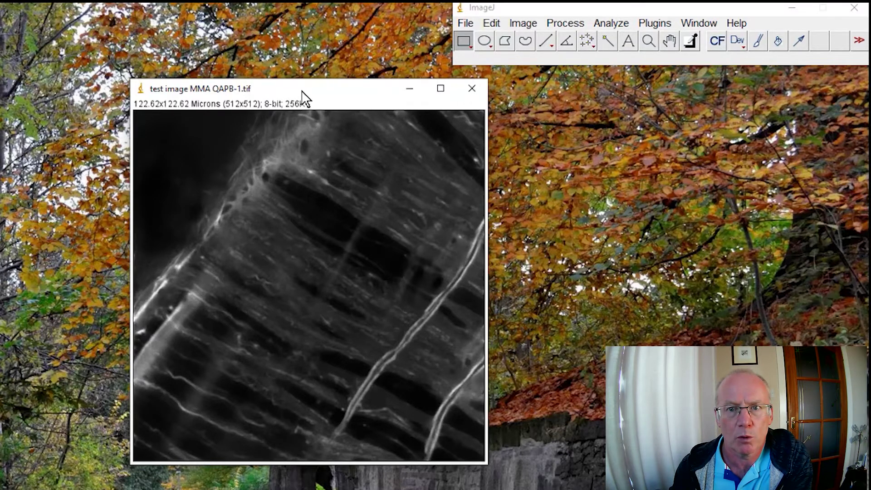
pyautogui.moveTo(301, 90); pyautogui.dragTo(292, 82)
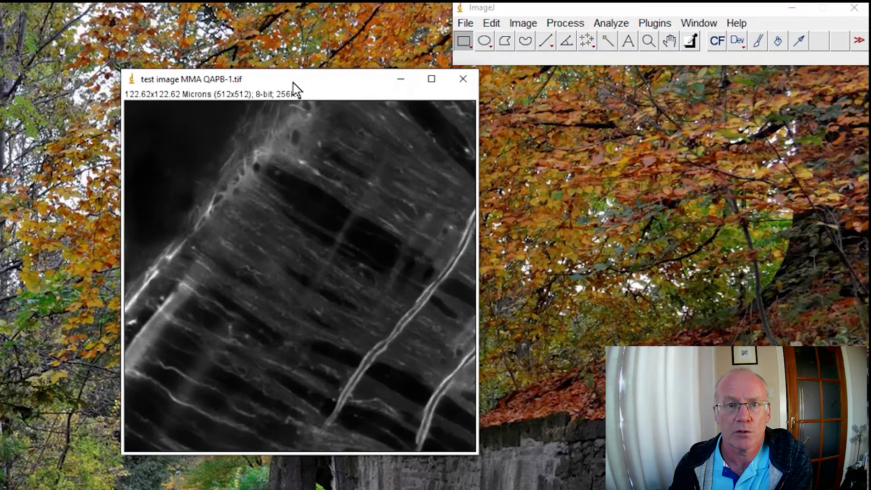
pyautogui.click(618, 23)
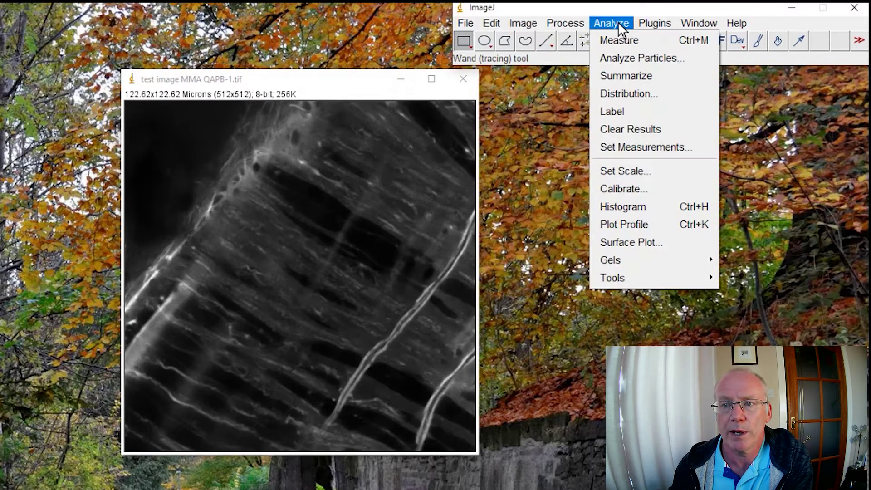
pyautogui.click(646, 207)
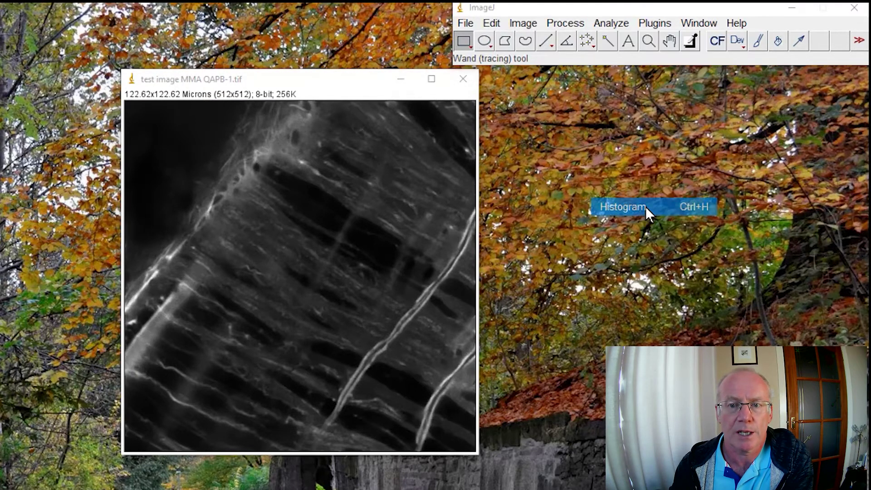
pyautogui.moveTo(137, 124); pyautogui.dragTo(544, 85)
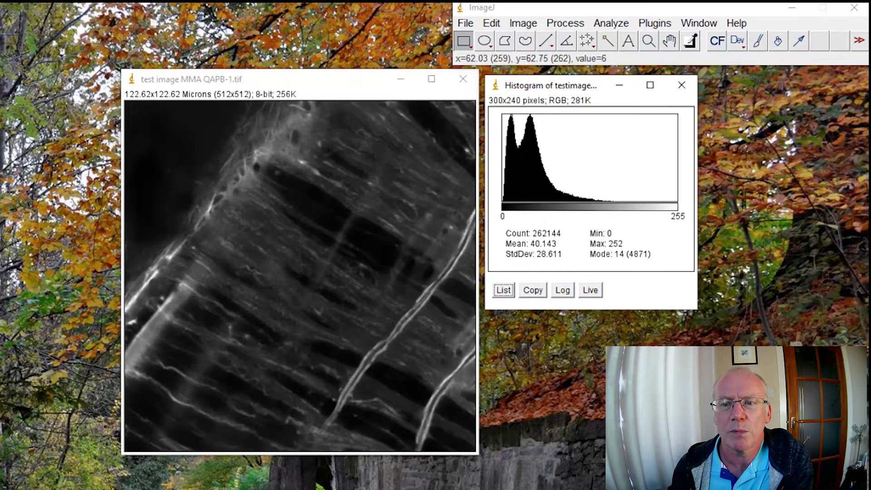
pyautogui.click(682, 85)
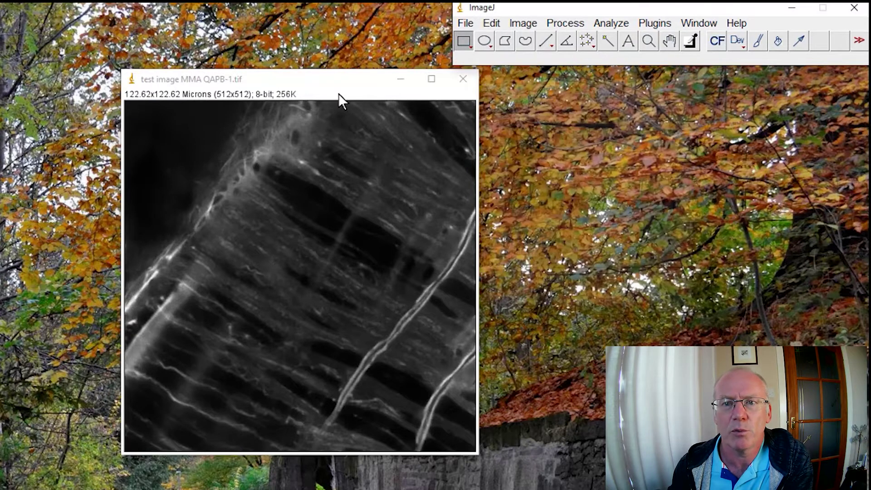
# Apply the Spectrum lookup table to the test image
pyautogui.click(523, 23)
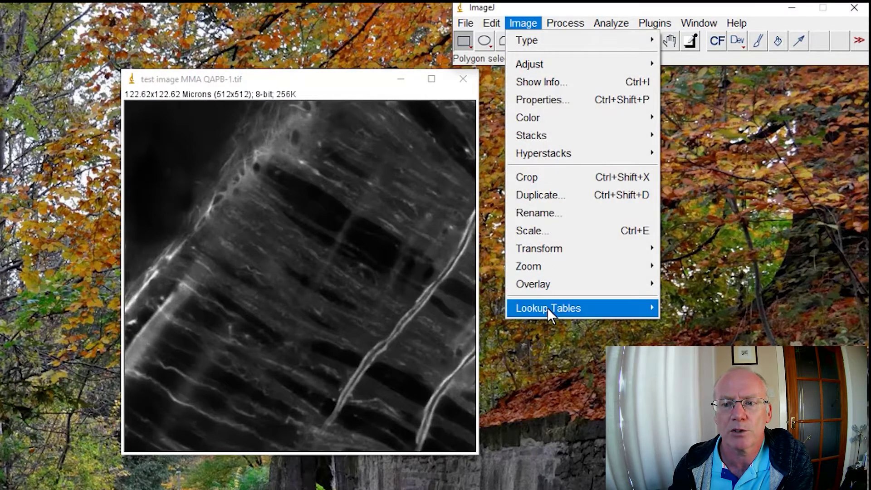
pyautogui.moveTo(547, 308)
pyautogui.click(698, 117)
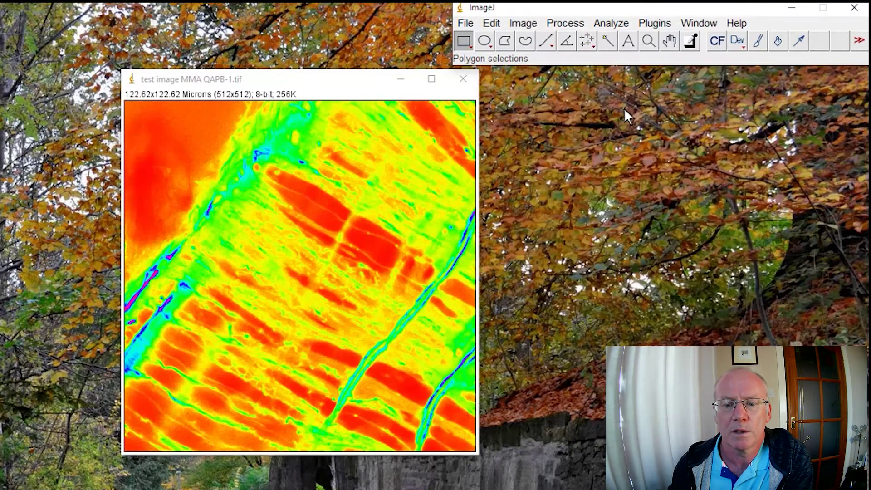
# Display the histogram of the colour-mapped image, examine its intensity scale, and close it
pyautogui.click(611, 23)
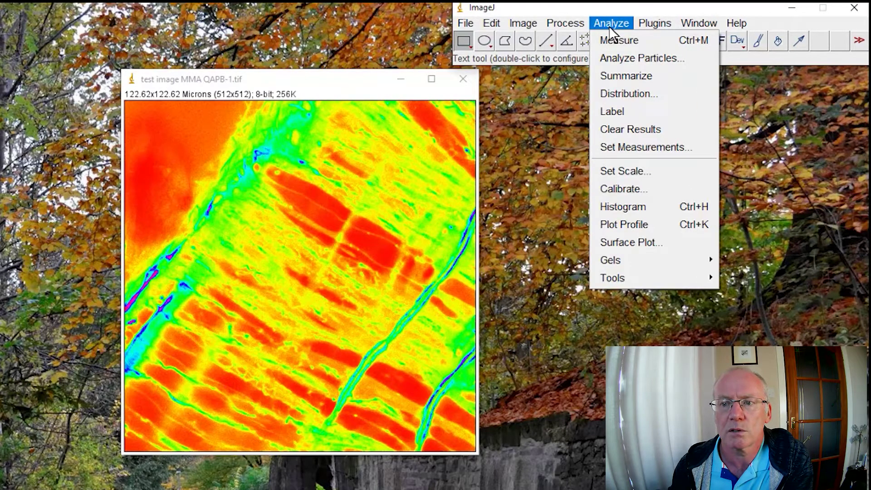
pyautogui.click(611, 207)
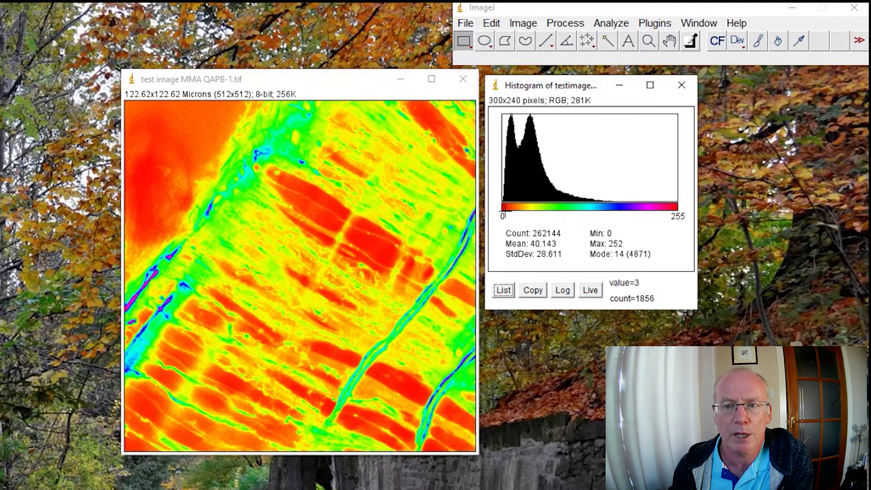
pyautogui.click(684, 86)
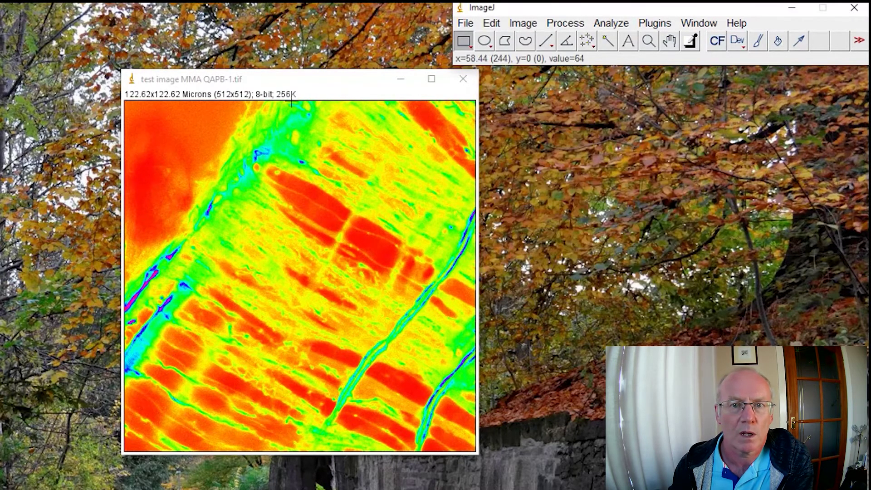
# Restore the Grays lookup table on the test image
pyautogui.click(527, 23)
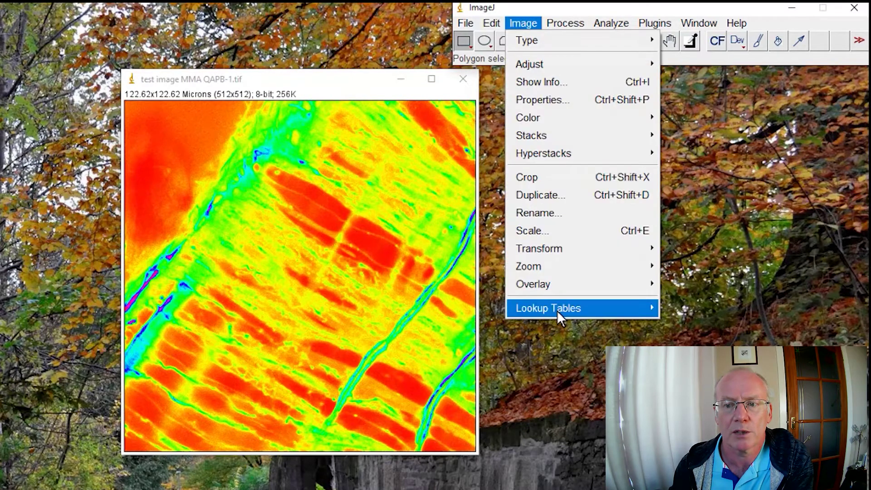
pyautogui.moveTo(589, 307)
pyautogui.click(706, 81)
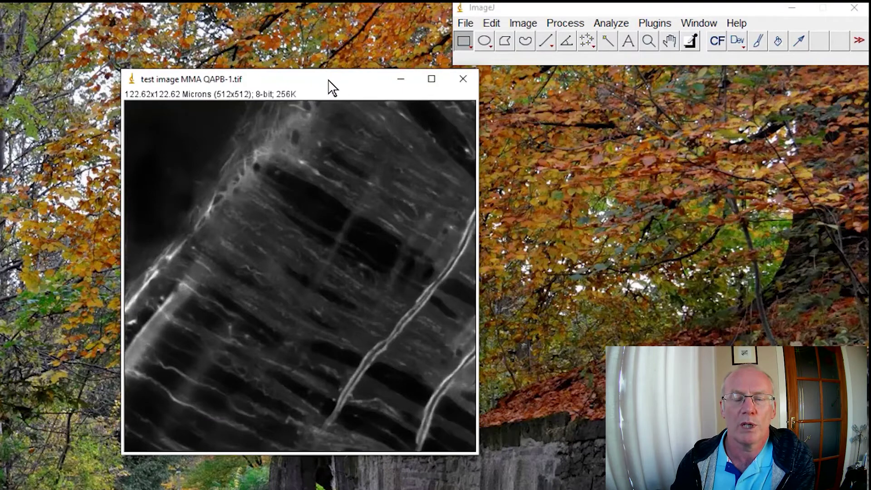
# Open the Brightness/Contrast adjustment for the test image and place its window beside the image
pyautogui.click(523, 23)
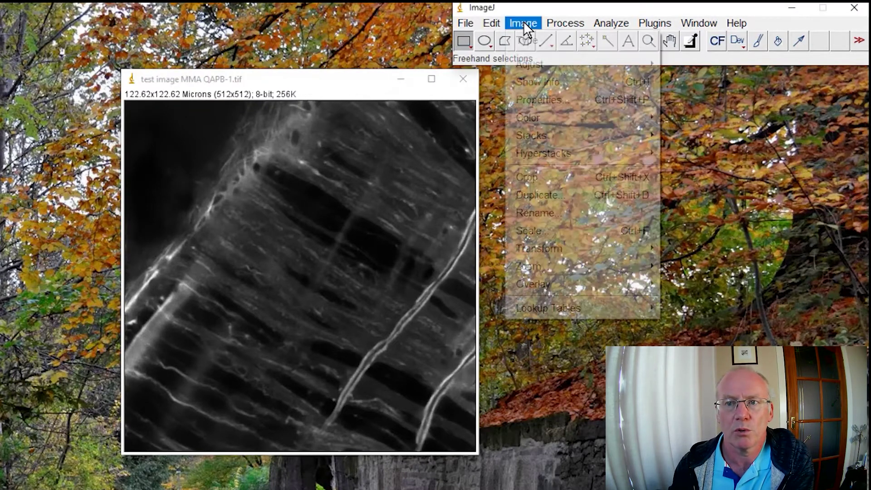
pyautogui.moveTo(536, 58)
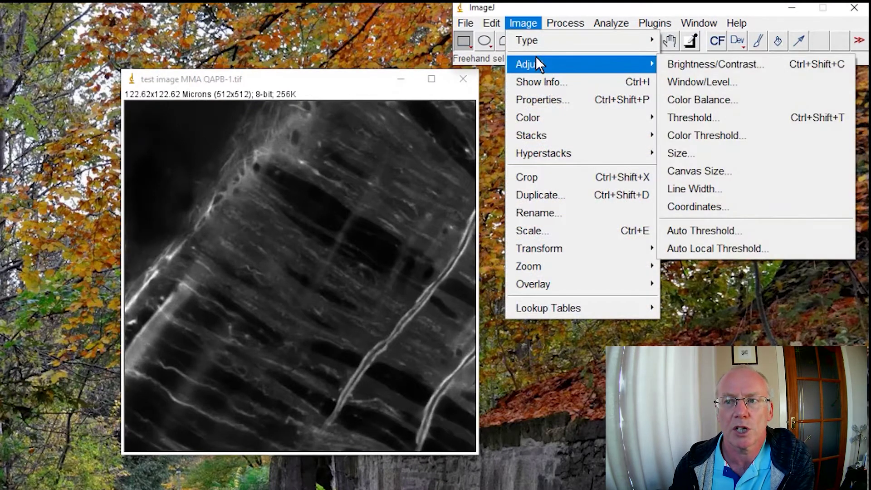
pyautogui.click(678, 58)
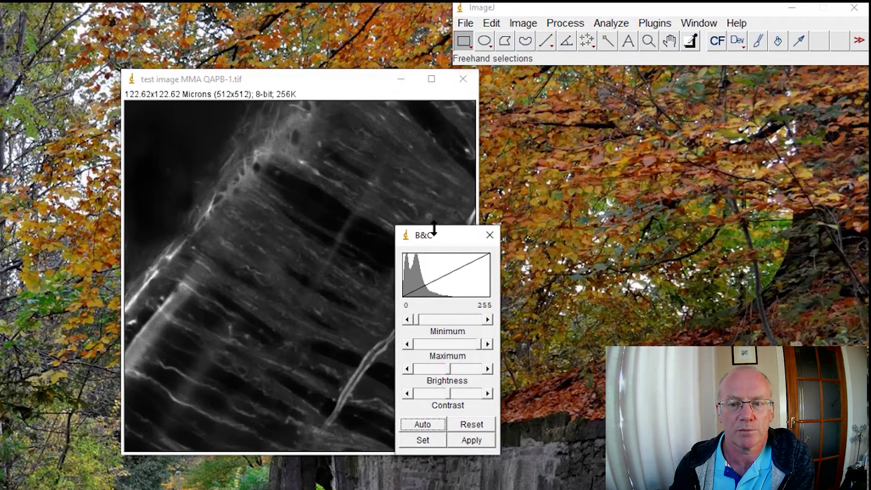
pyautogui.moveTo(437, 235); pyautogui.dragTo(539, 93)
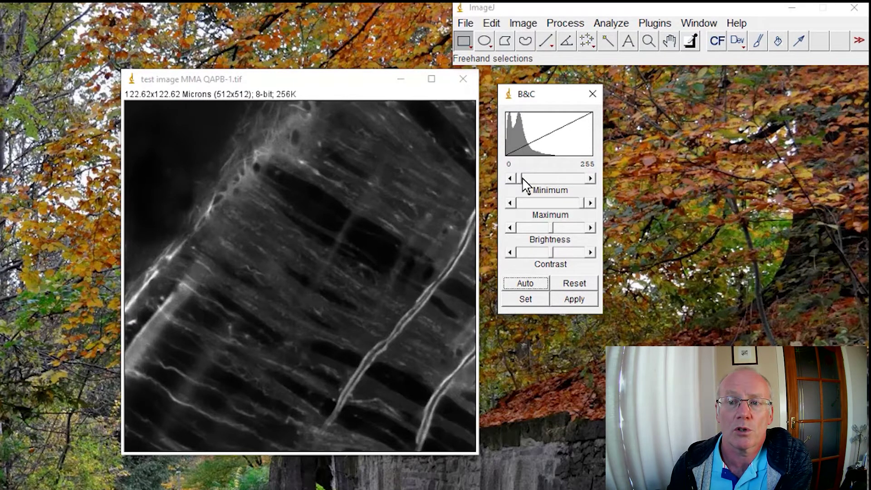
# Try a display range with minimum 70 and maximum 177, and return it to 0–255
pyautogui.moveTo(520, 178); pyautogui.dragTo(537, 178)
pyautogui.moveTo(584, 203); pyautogui.dragTo(564, 202)
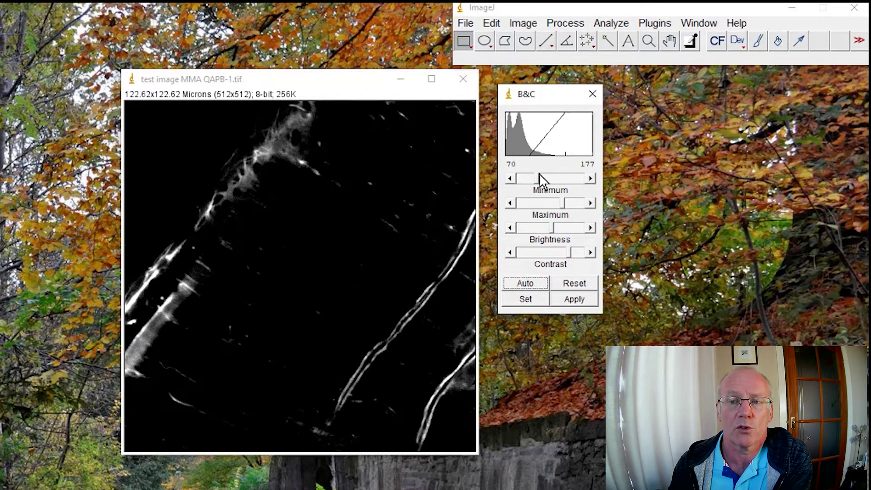
pyautogui.moveTo(536, 179); pyautogui.dragTo(513, 180)
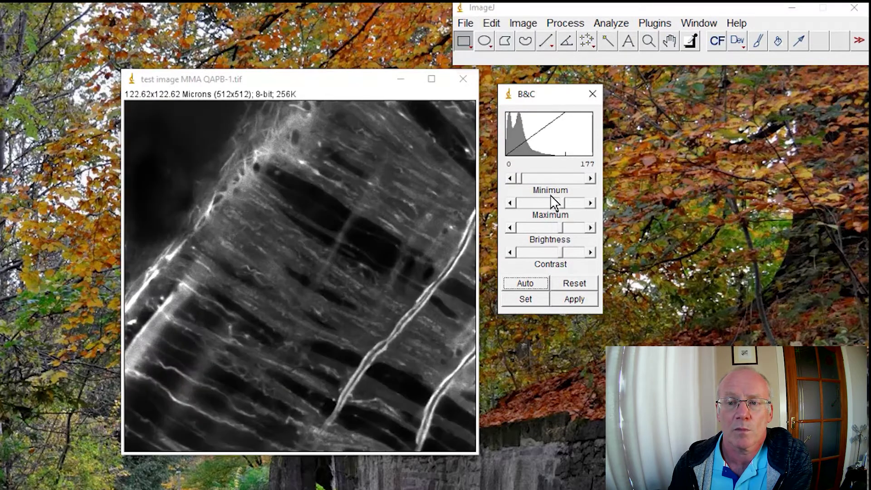
pyautogui.moveTo(566, 201); pyautogui.dragTo(594, 200)
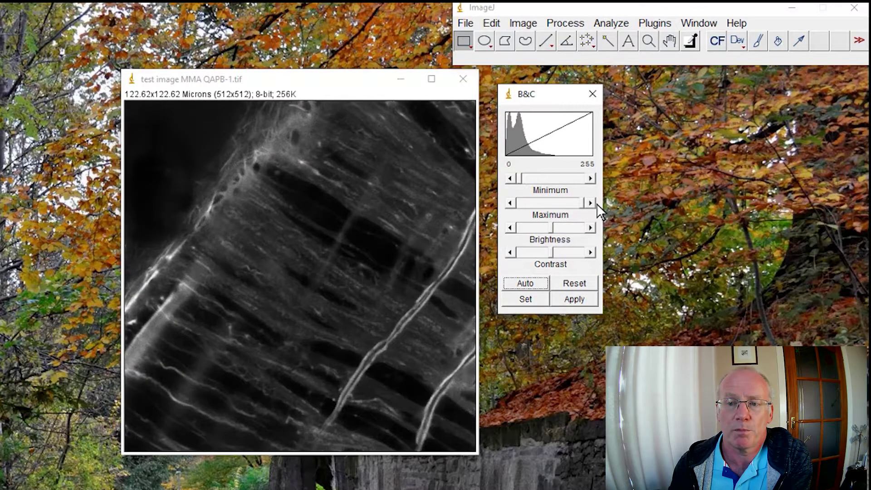
# Raise the brightness and adjust the contrast until the display range is -28 to 185
pyautogui.moveTo(553, 227); pyautogui.dragTo(567, 226)
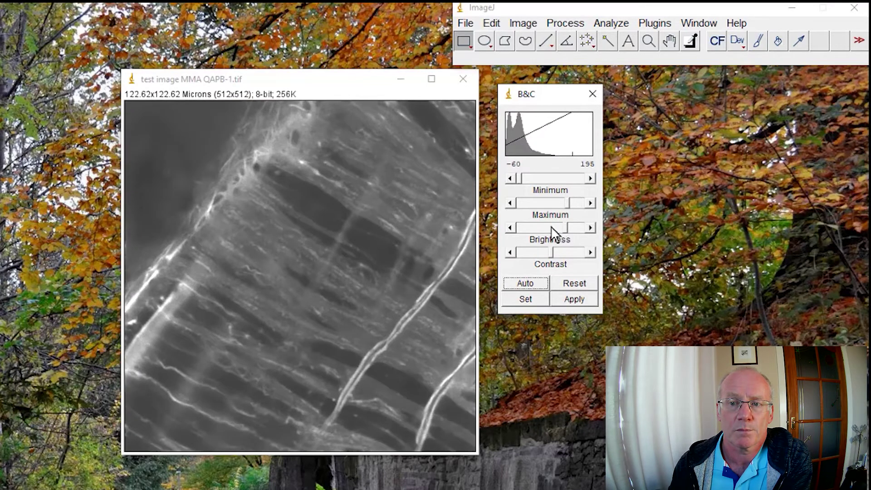
pyautogui.moveTo(564, 226); pyautogui.dragTo(554, 204)
pyautogui.moveTo(564, 248); pyautogui.dragTo(555, 249)
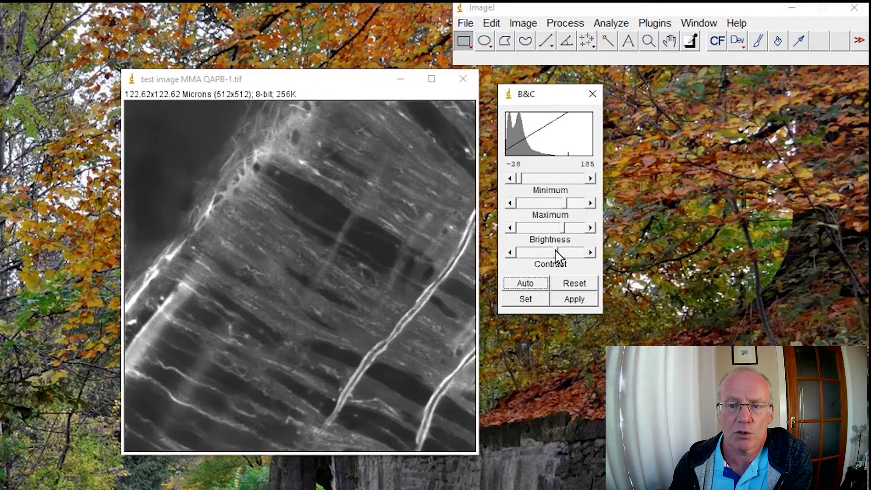
# Apply the automatic brightness/contrast adjustment repeatedly, cycling through its increasing contrast levels until the display range is back at 0–255
pyautogui.click(526, 283)
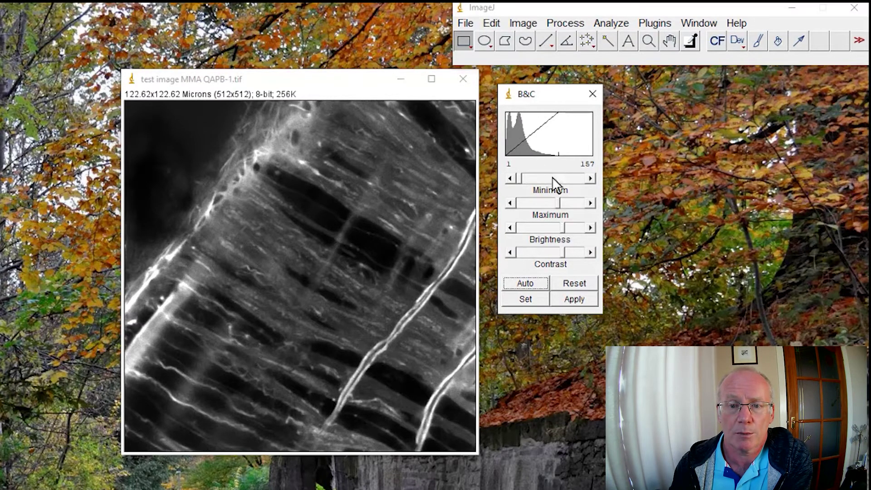
pyautogui.click(526, 284)
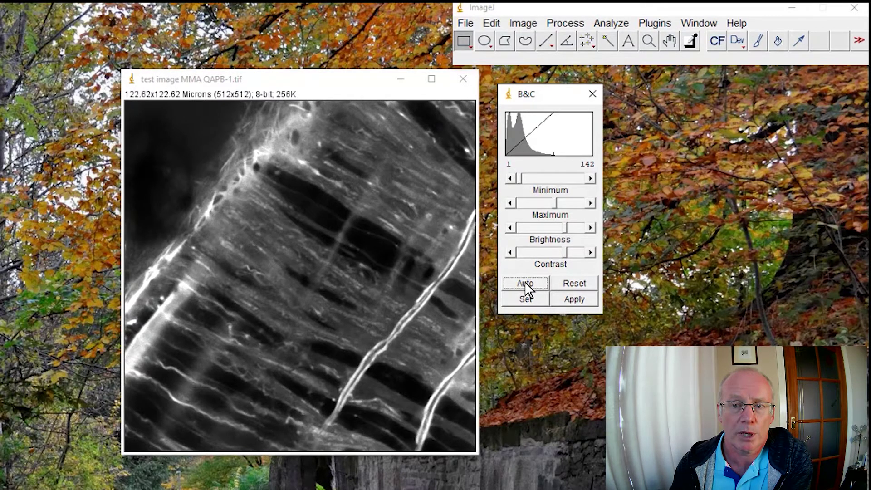
pyautogui.click(526, 284)
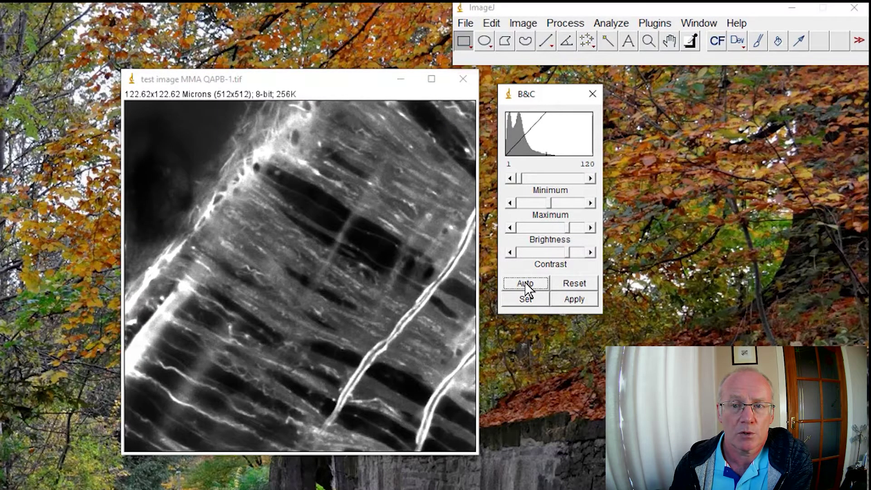
pyautogui.click(525, 284)
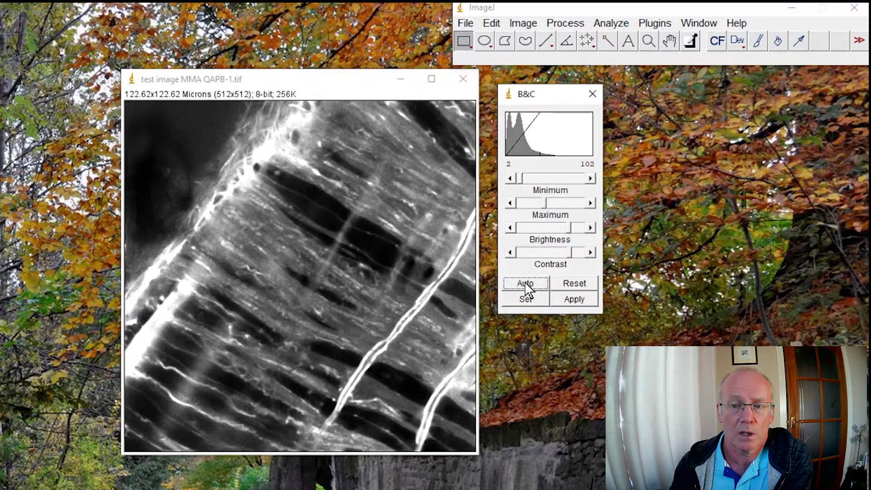
pyautogui.click(525, 284)
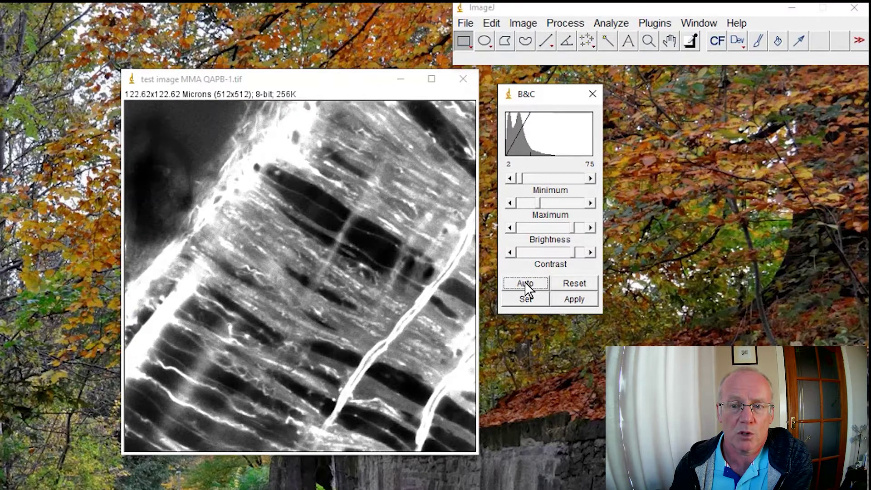
pyautogui.click(525, 284)
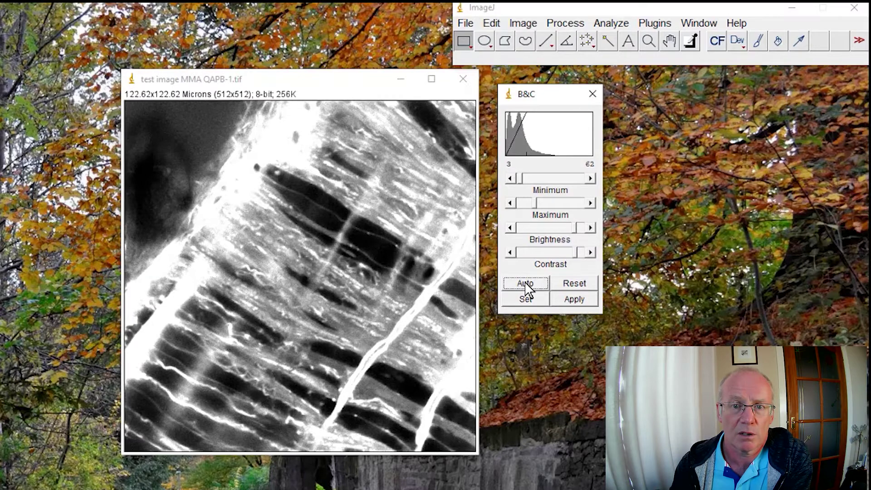
pyautogui.click(525, 284)
pyautogui.click(525, 284)
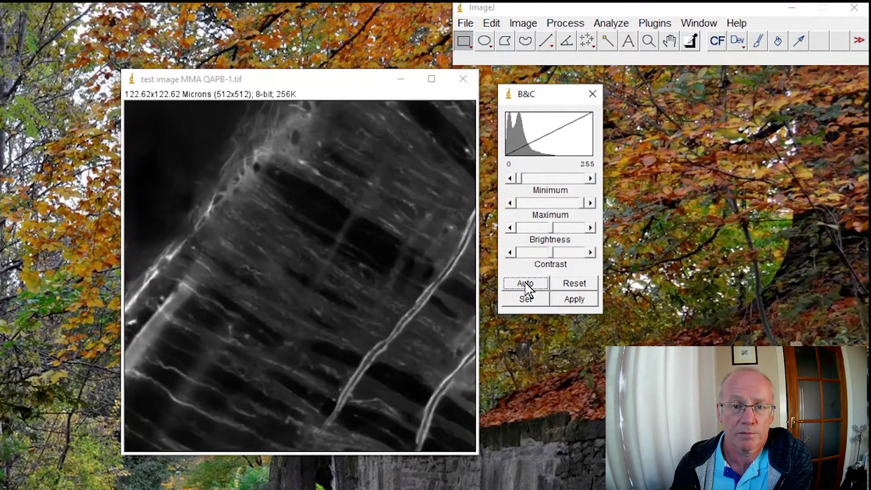
pyautogui.click(526, 284)
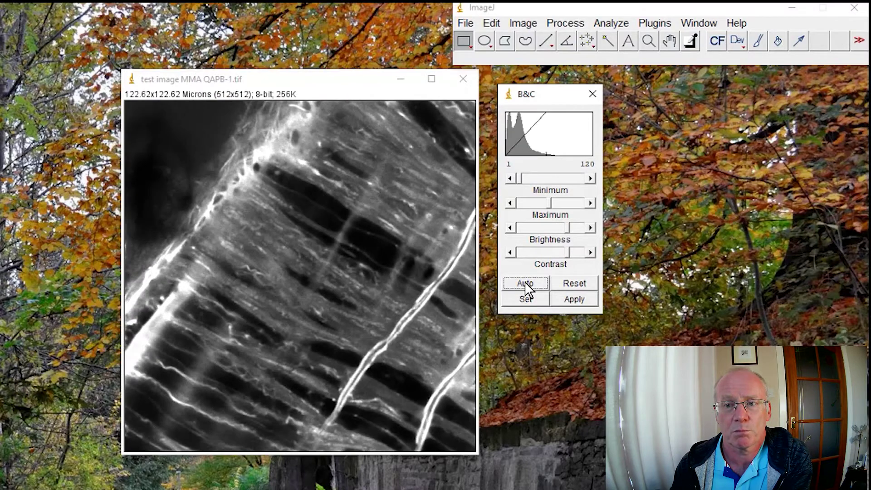
pyautogui.click(525, 284)
pyautogui.click(526, 284)
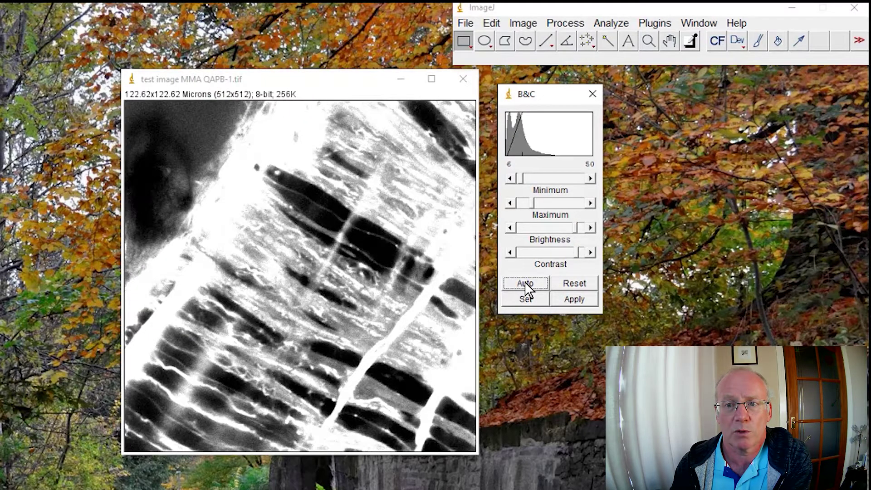
pyautogui.click(525, 284)
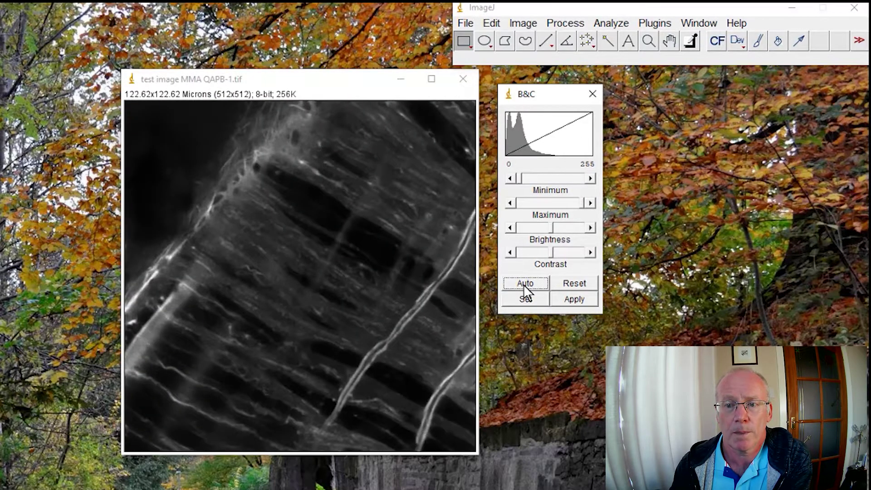
pyautogui.click(524, 284)
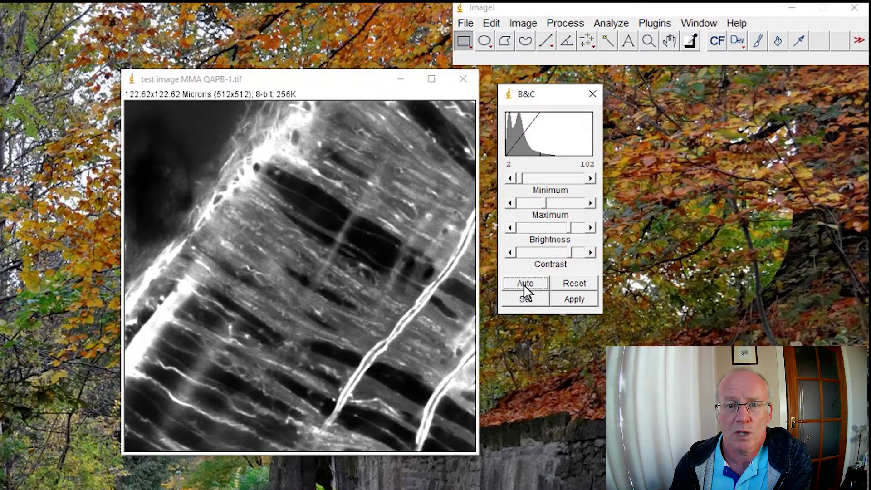
pyautogui.click(524, 283)
pyautogui.click(524, 284)
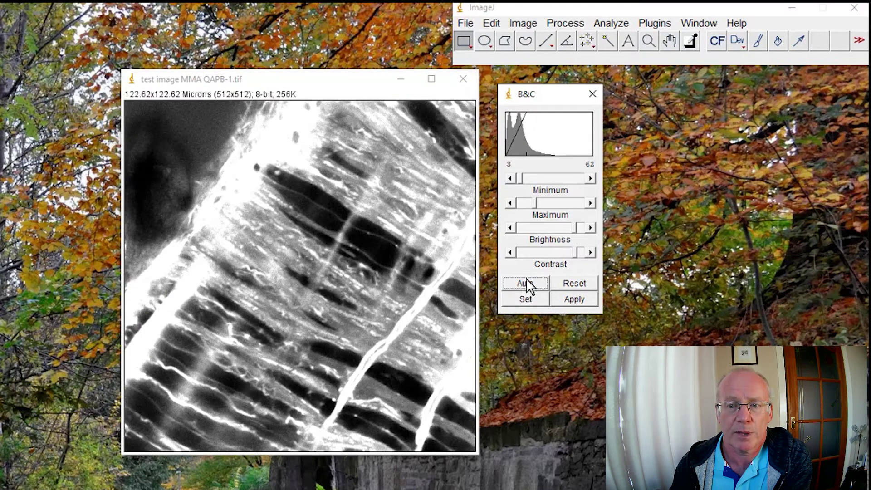
pyautogui.click(524, 284)
pyautogui.click(524, 284)
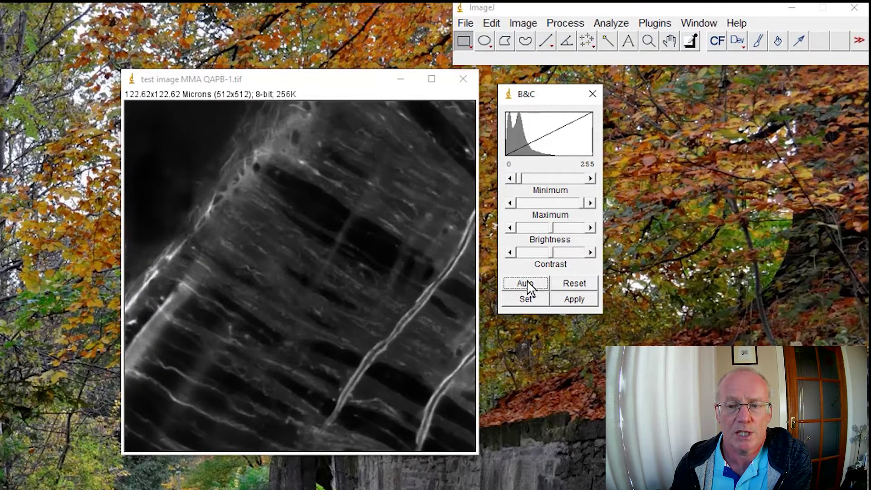
# Try the automatic brightness/contrast adjustment up to a display range of 3–62, and reset the display range
pyautogui.click(526, 284)
pyautogui.click(530, 283)
pyautogui.click(534, 283)
pyautogui.click(573, 282)
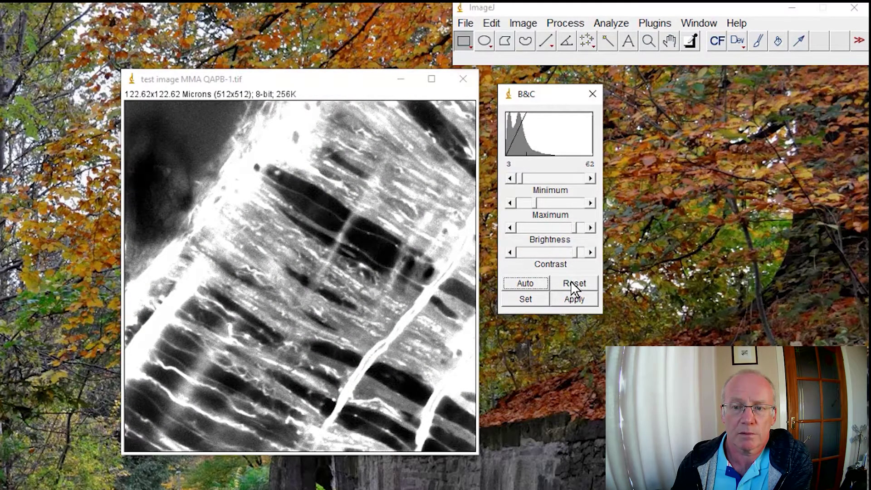
# Auto-adjust the brightness/contrast to a display range of 2–102 and apply it permanently to the pixel values
pyautogui.click(528, 283)
pyautogui.click(528, 283)
pyautogui.click(528, 284)
pyautogui.click(580, 301)
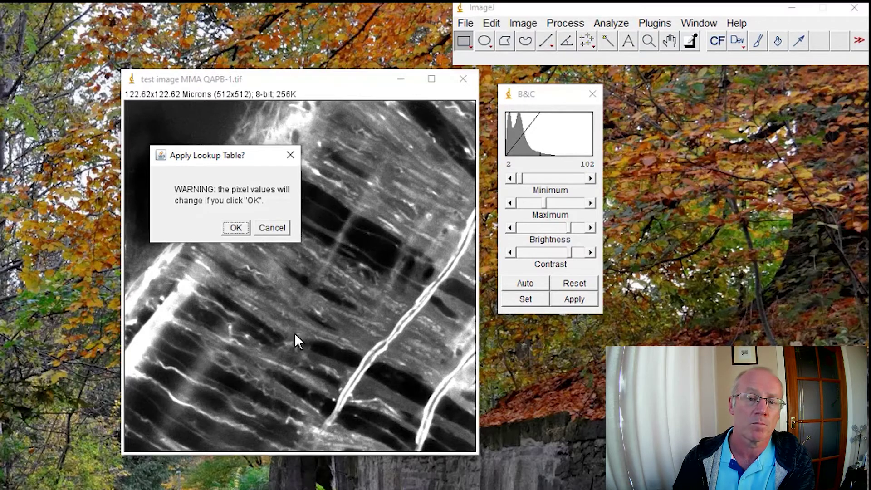
pyautogui.click(237, 226)
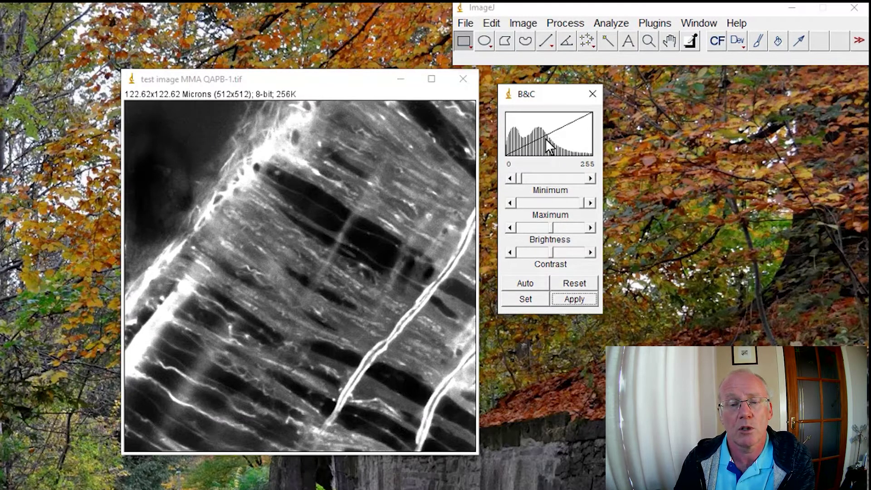
# Replace the altered image with a freshly opened copy of the test image, and close the Brightness/Contrast window
pyautogui.click(291, 86)
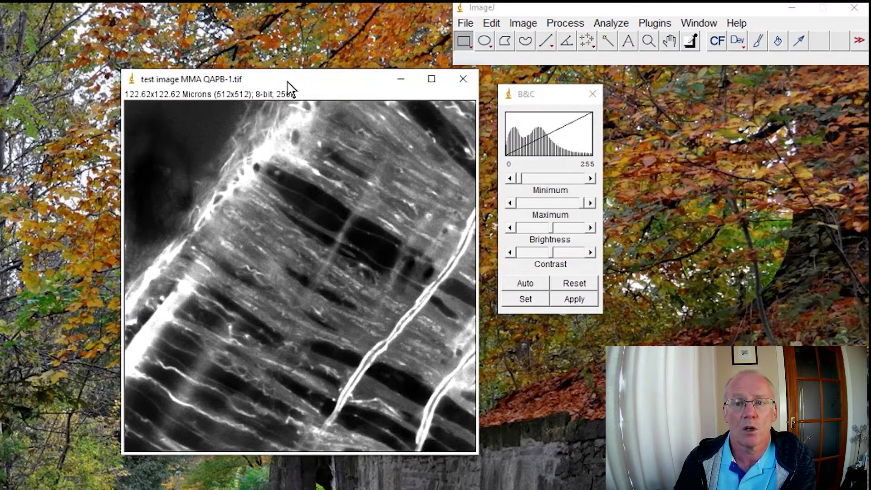
pyautogui.hotkey('ctrl', 'w')
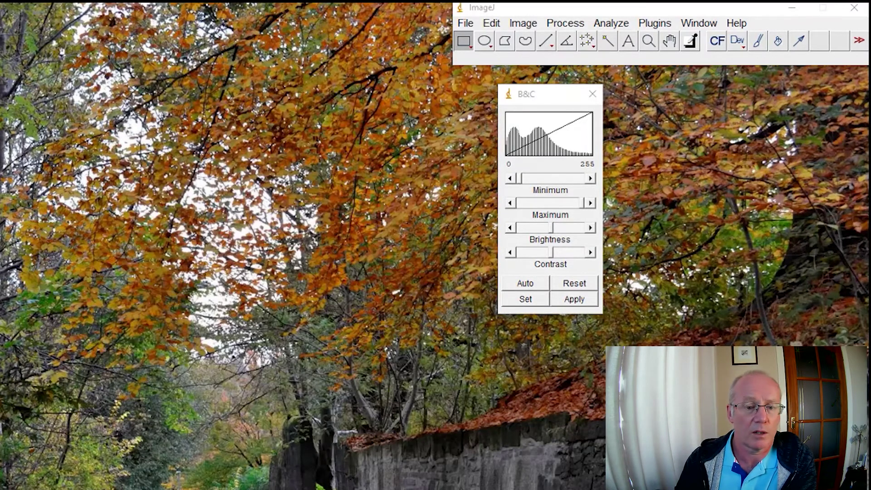
pyautogui.moveTo(286, 156); pyautogui.dragTo(295, 95)
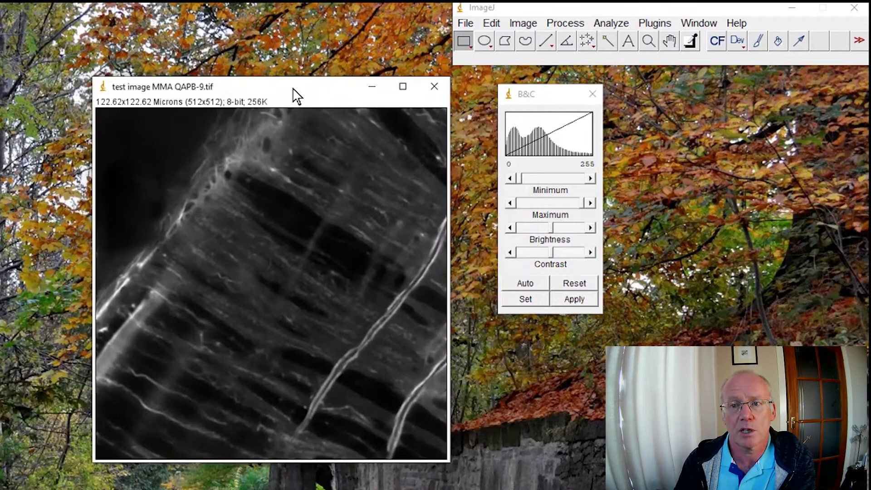
pyautogui.click(592, 93)
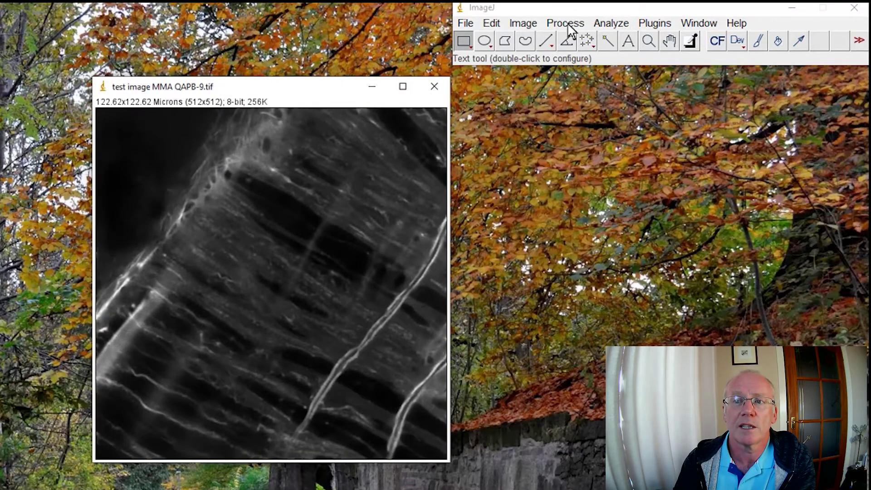
# Enhance the image's contrast with 0.3% saturated pixels, with Normalize enabled and Equalize histogram disabled
pyautogui.click(567, 23)
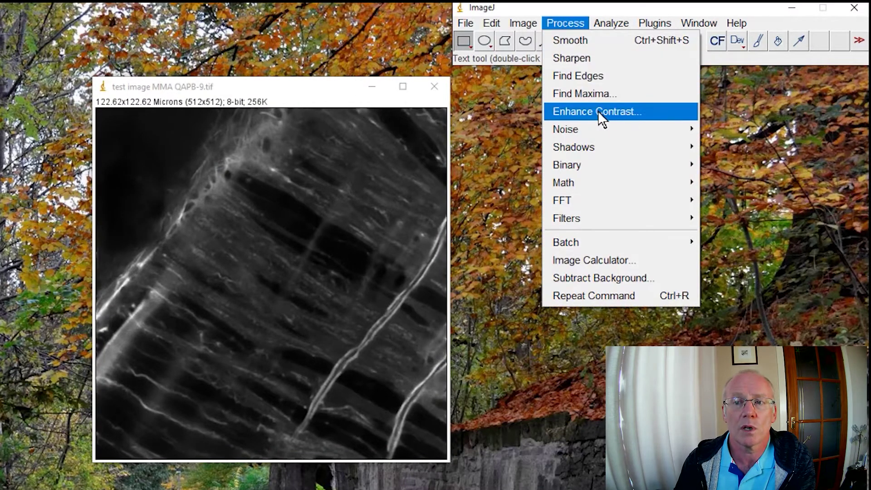
pyautogui.click(598, 111)
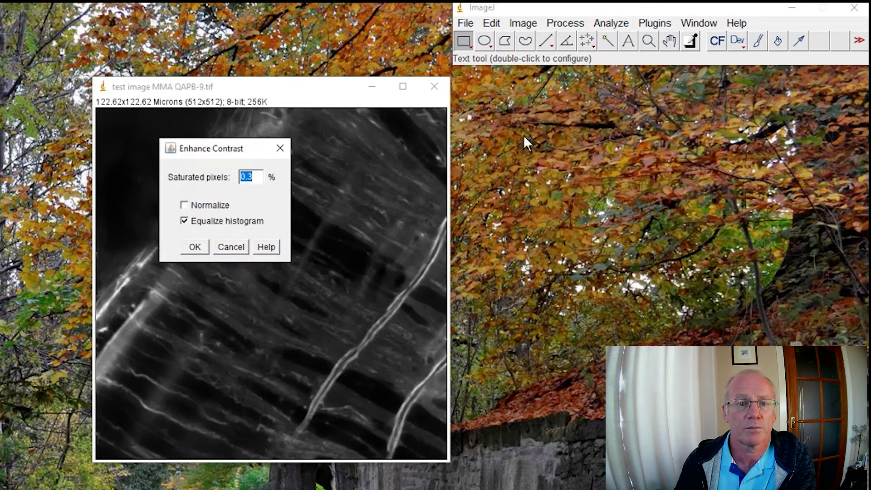
pyautogui.moveTo(210, 151); pyautogui.dragTo(509, 99)
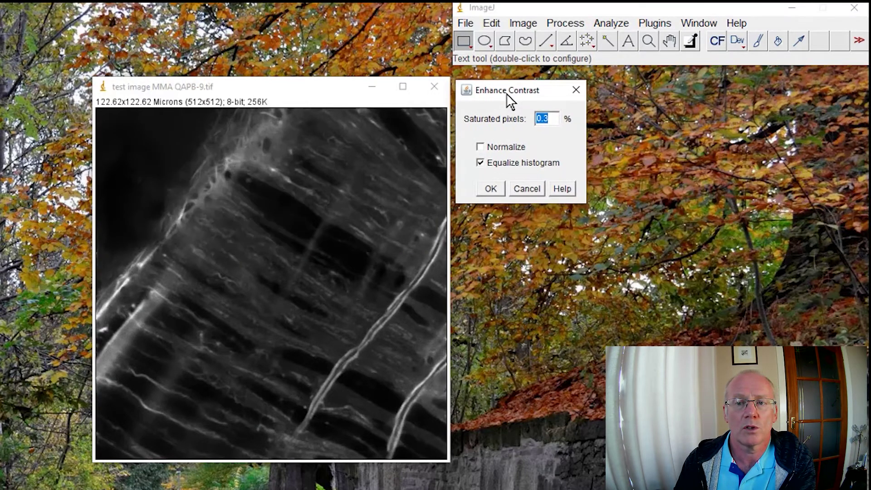
pyautogui.click(481, 146)
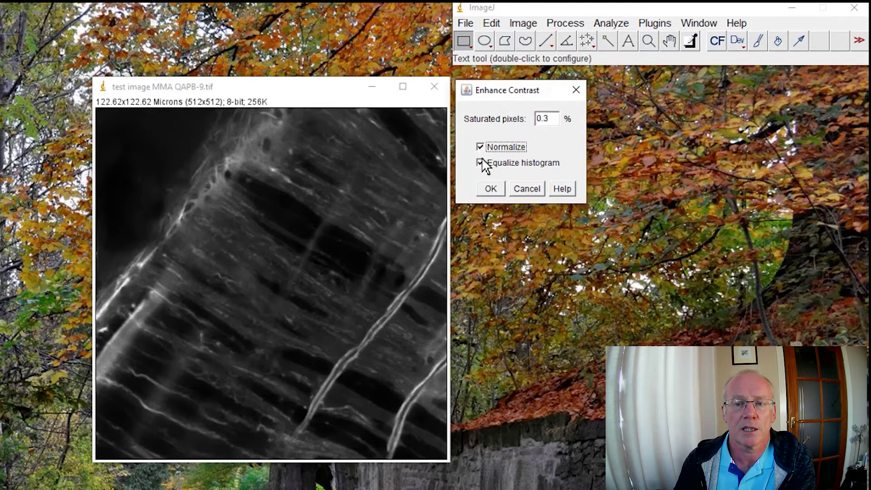
pyautogui.click(482, 163)
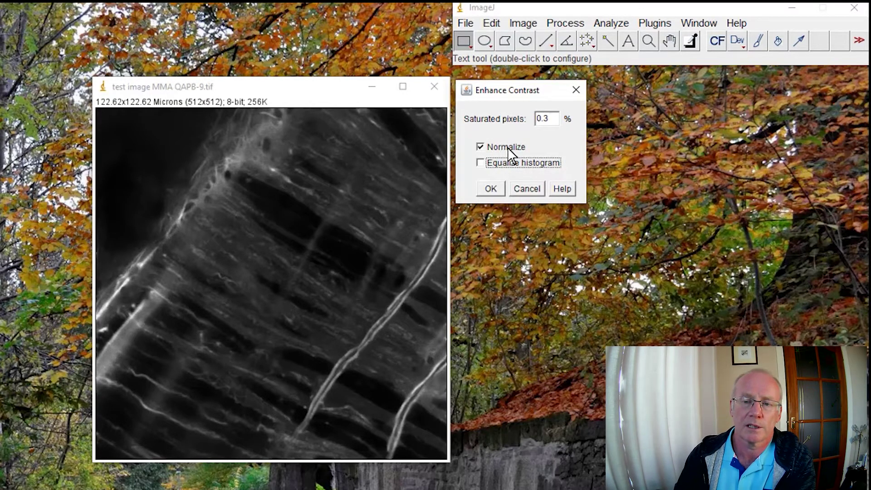
pyautogui.doubleClick(549, 118)
pyautogui.click(549, 118)
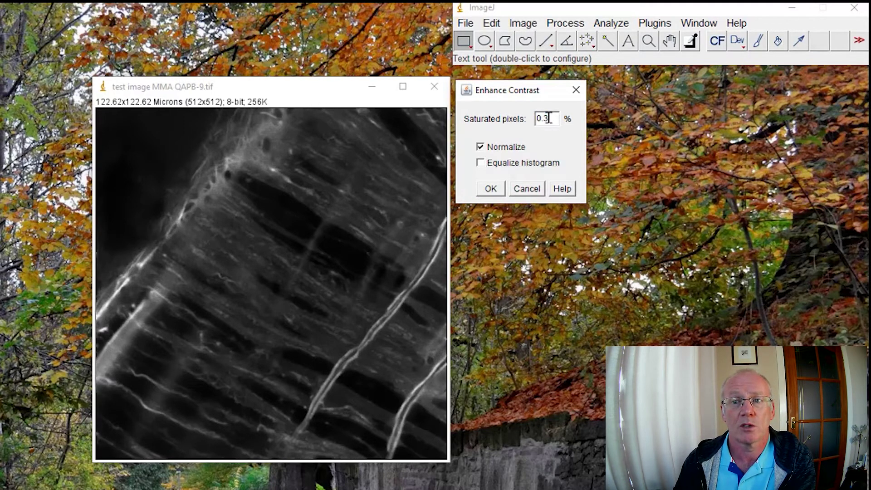
pyautogui.doubleClick(546, 117)
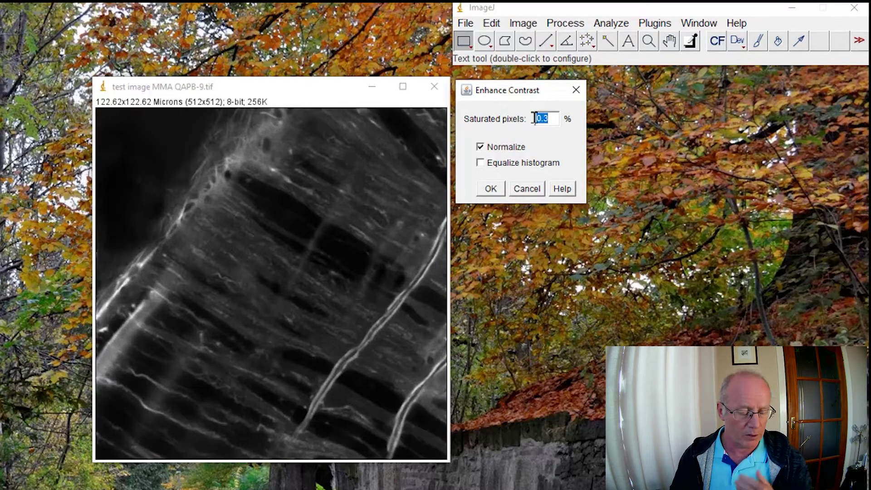
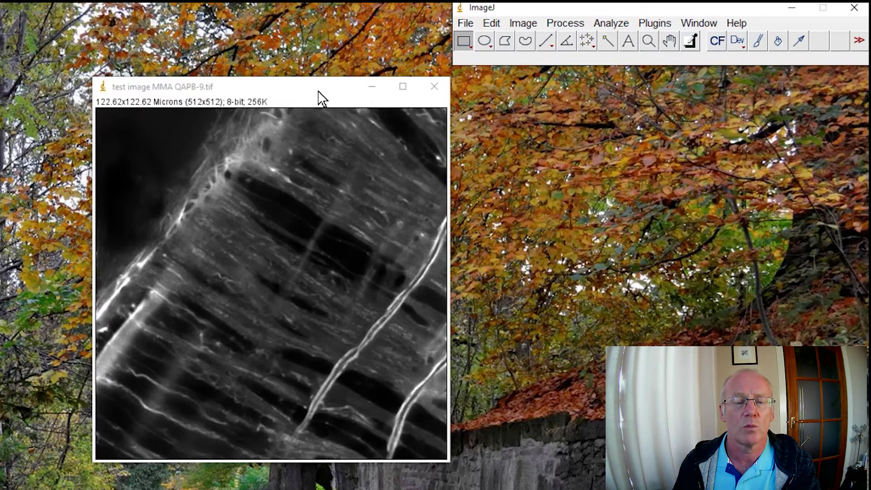
# Generate the histogram of the image normalized with 0.3% saturated pixels
pyautogui.click(567, 22)
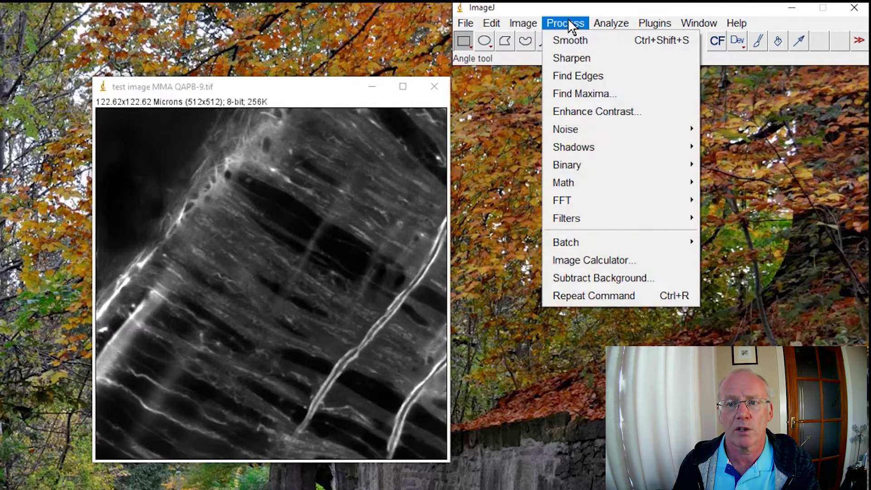
pyautogui.moveTo(608, 20)
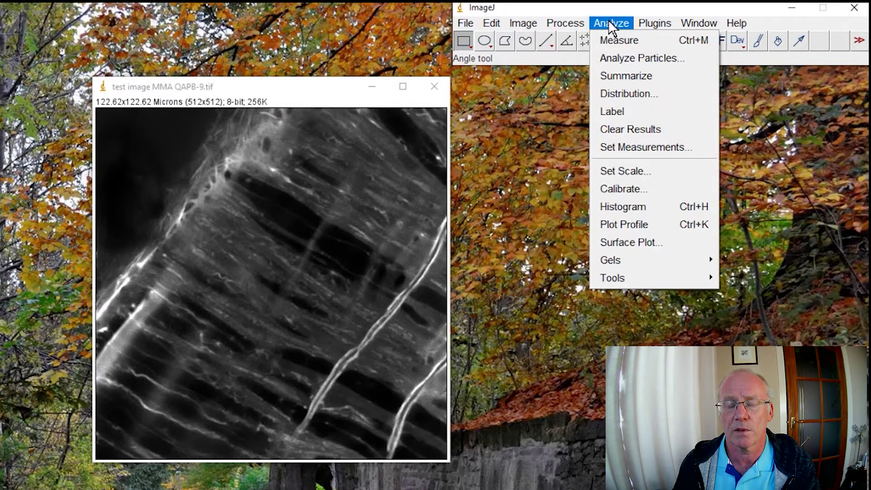
pyautogui.click(632, 207)
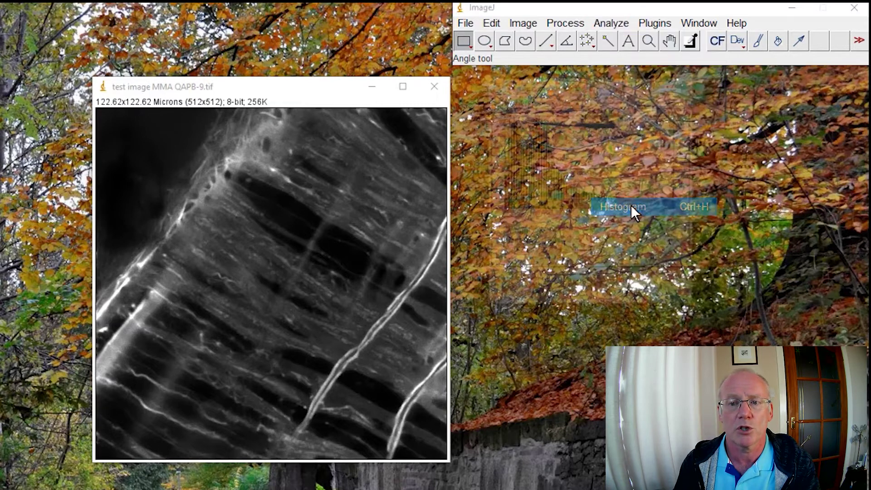
# Show the 0.3% normalized image's saturated pixels with the HiLo lookup table, and return it to the Grays lookup table
pyautogui.click(296, 98)
pyautogui.click(519, 24)
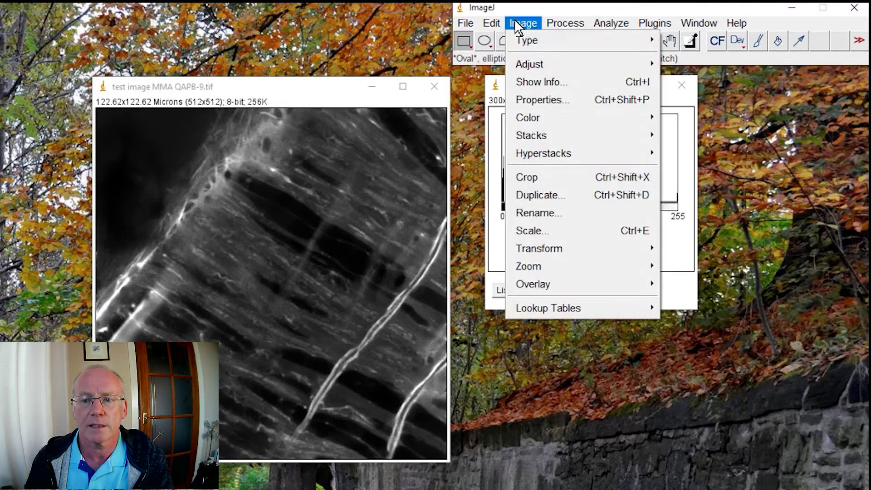
pyautogui.moveTo(557, 312)
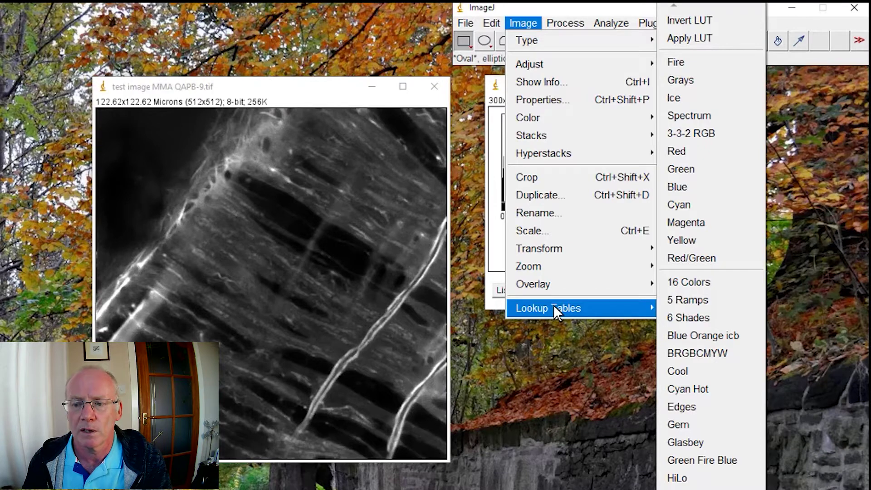
pyautogui.click(688, 479)
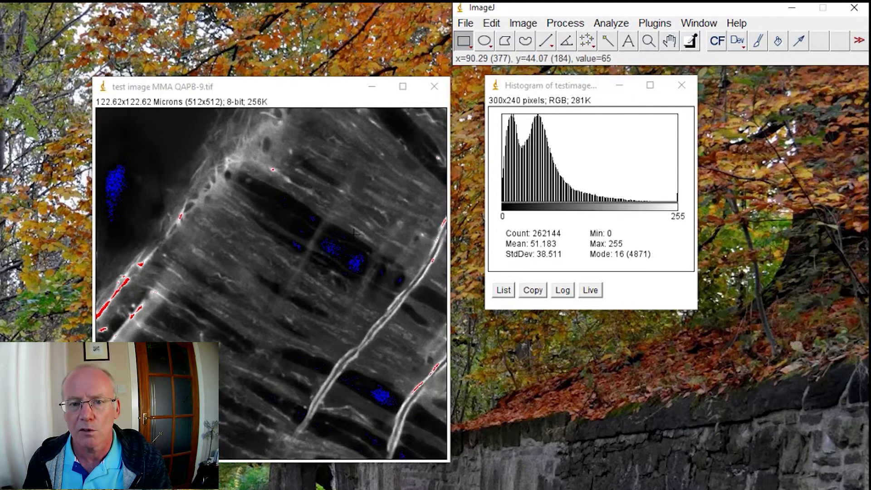
pyautogui.click(526, 23)
pyautogui.moveTo(584, 306)
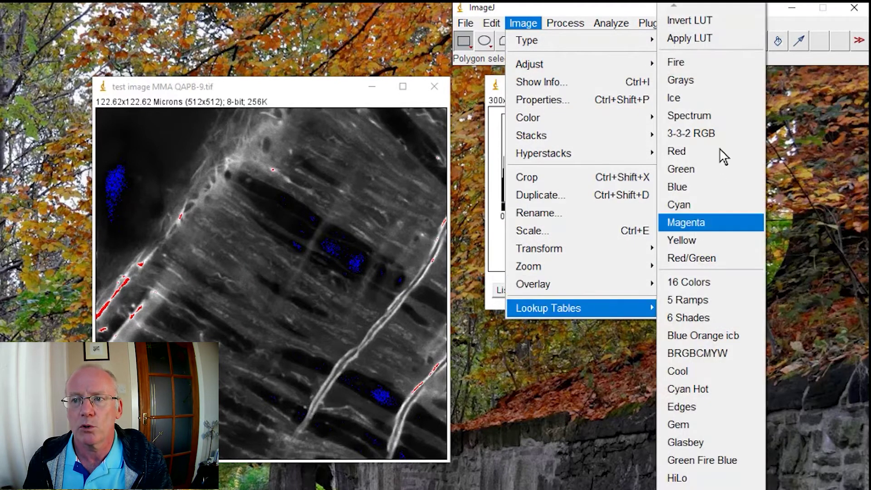
pyautogui.click(722, 84)
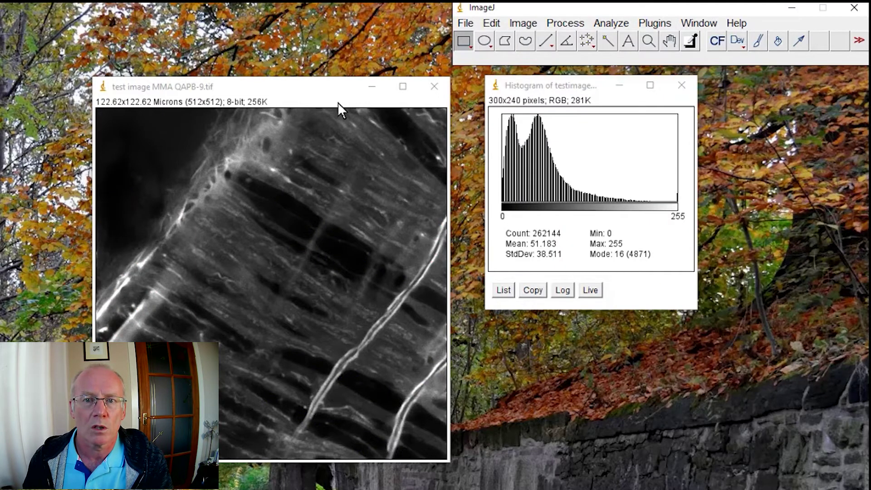
# Open another copy of the original test image and place its window overlapping the first image
pyautogui.hotkey('ctrl', 'shift', 'o')
pyautogui.moveTo(105, 136); pyautogui.dragTo(347, 168)
pyautogui.moveTo(516, 188); pyautogui.dragTo(263, 151)
# Enhance the new copy's contrast with 10% saturated pixels, with Normalize enabled and Equalize histogram disabled
pyautogui.click(566, 23)
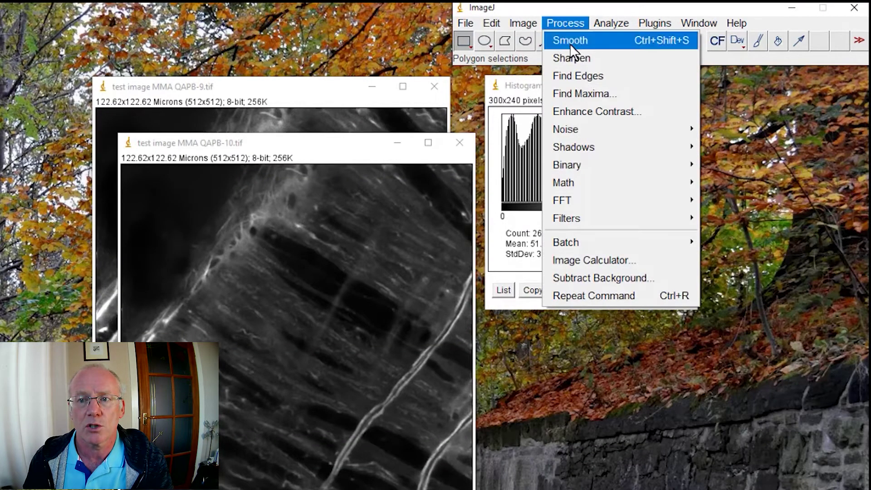
pyautogui.click(591, 110)
pyautogui.click(249, 176)
pyautogui.moveTo(249, 176); pyautogui.dragTo(233, 176)
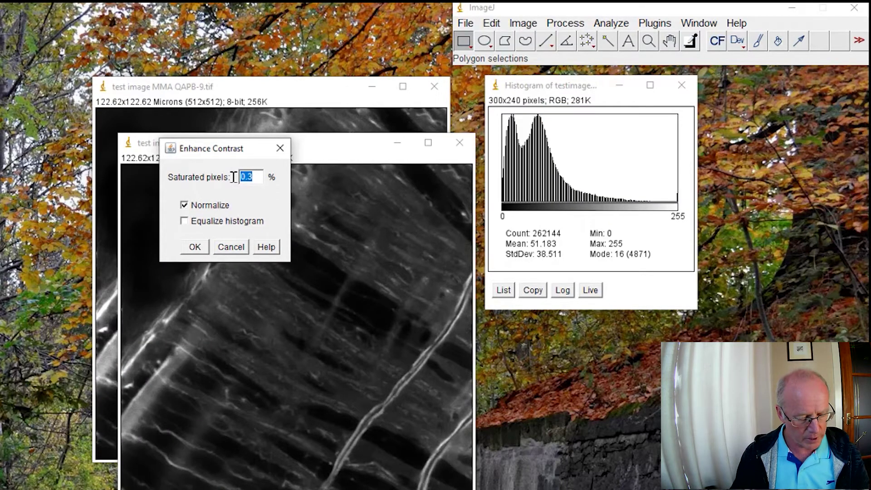
pyautogui.write('10')
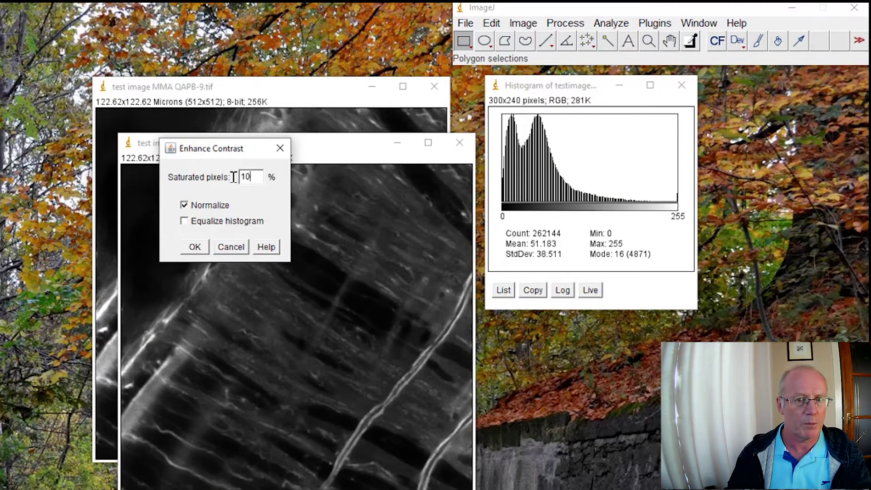
pyautogui.click(198, 247)
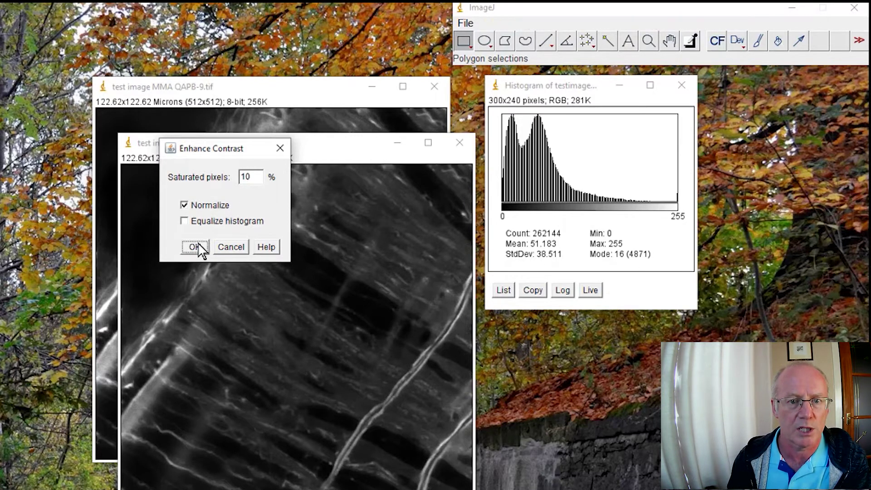
# Show the new copy's saturated pixels with the HiLo lookup table, and return it to the Grays lookup table
pyautogui.moveTo(291, 144); pyautogui.dragTo(307, 136)
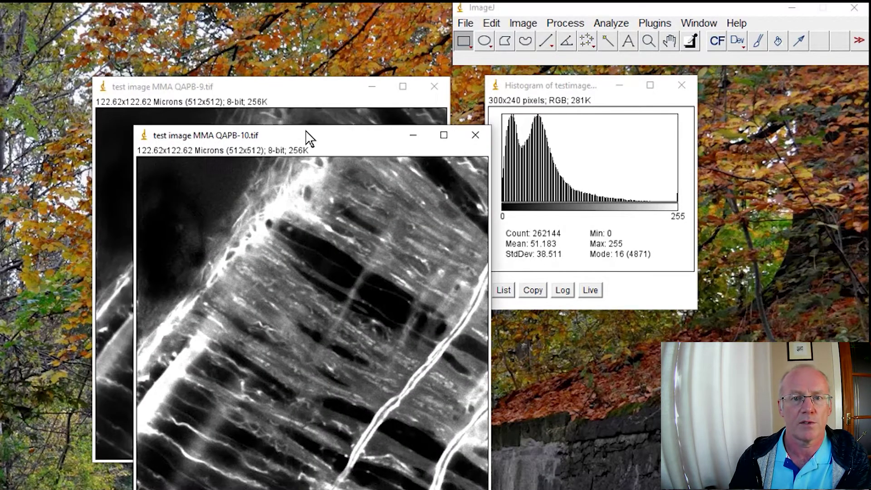
pyautogui.click(517, 23)
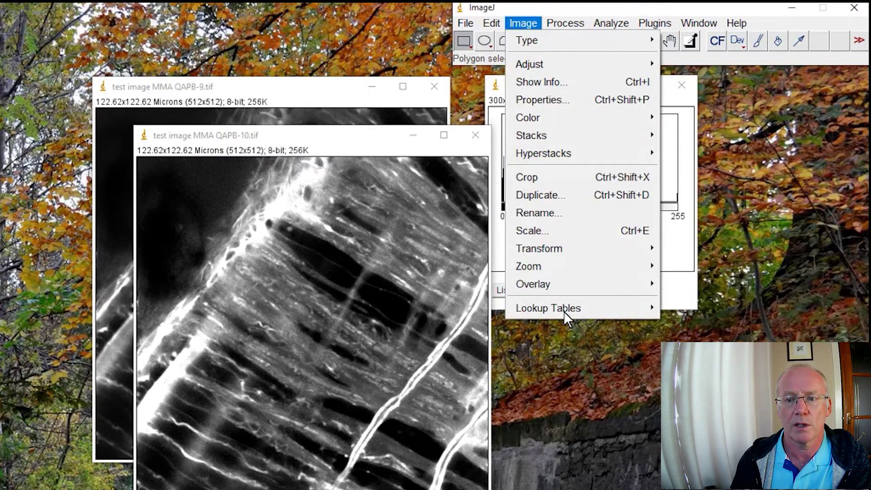
pyautogui.moveTo(567, 308)
pyautogui.click(689, 479)
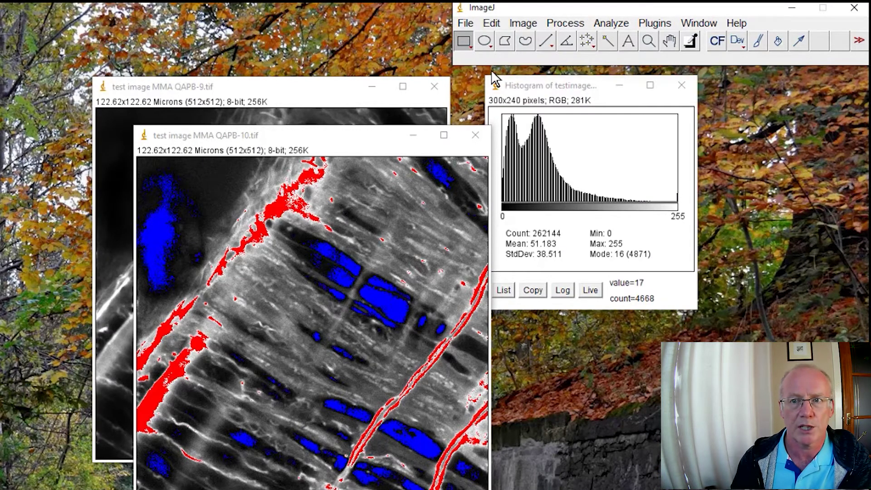
pyautogui.click(525, 25)
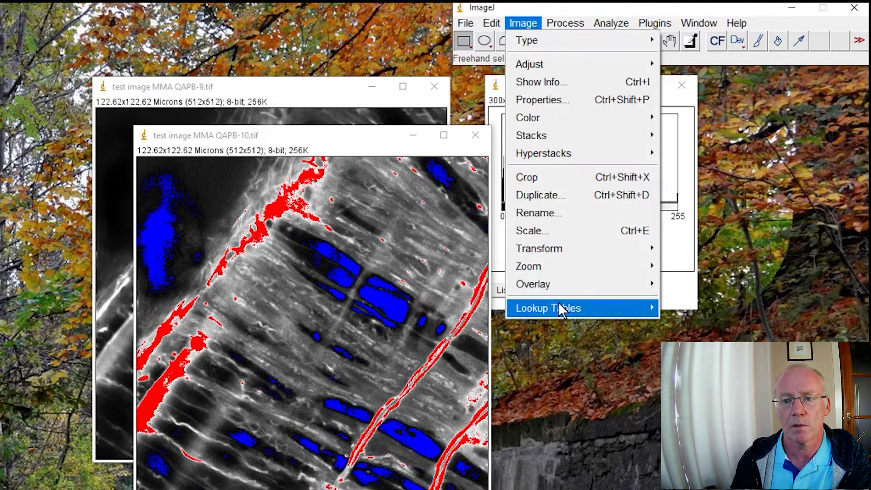
pyautogui.moveTo(569, 308)
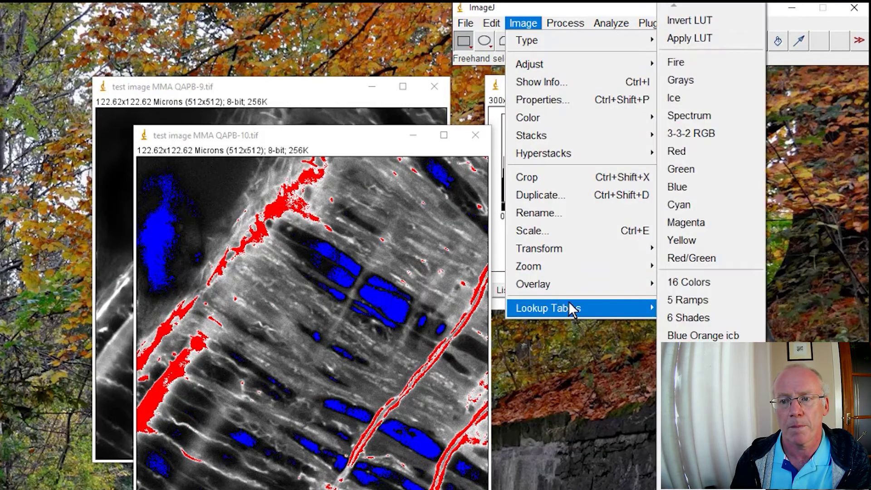
pyautogui.click(700, 86)
# Move the second image below the first one's title and generate the histogram of this 10% saturated copy
pyautogui.moveTo(278, 143); pyautogui.dragTo(249, 189)
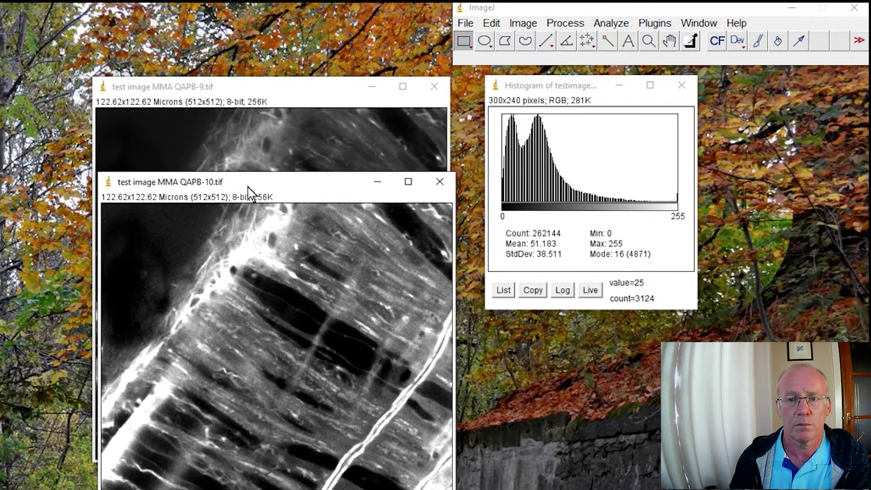
pyautogui.click(570, 23)
pyautogui.moveTo(602, 20)
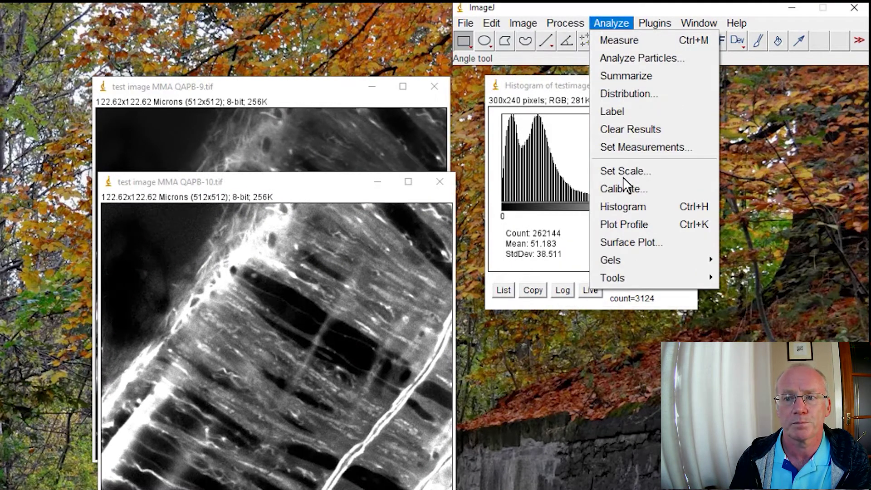
pyautogui.click(627, 208)
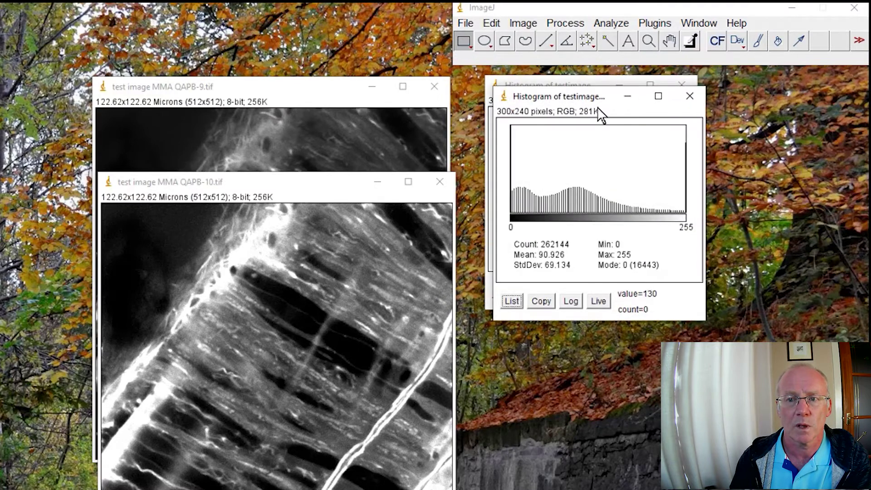
# Place the new histogram below the first one and move the 10% saturated image up under the first image's title
pyautogui.moveTo(602, 104); pyautogui.dragTo(594, 330)
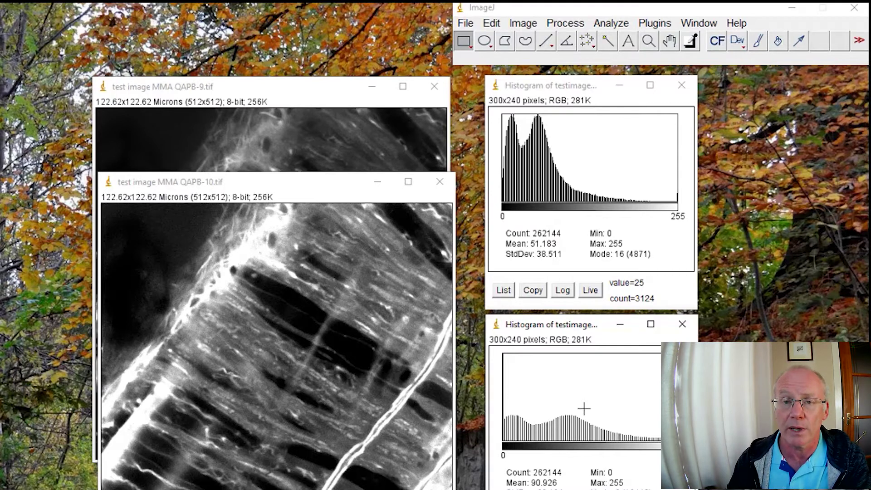
pyautogui.moveTo(316, 190); pyautogui.dragTo(313, 152)
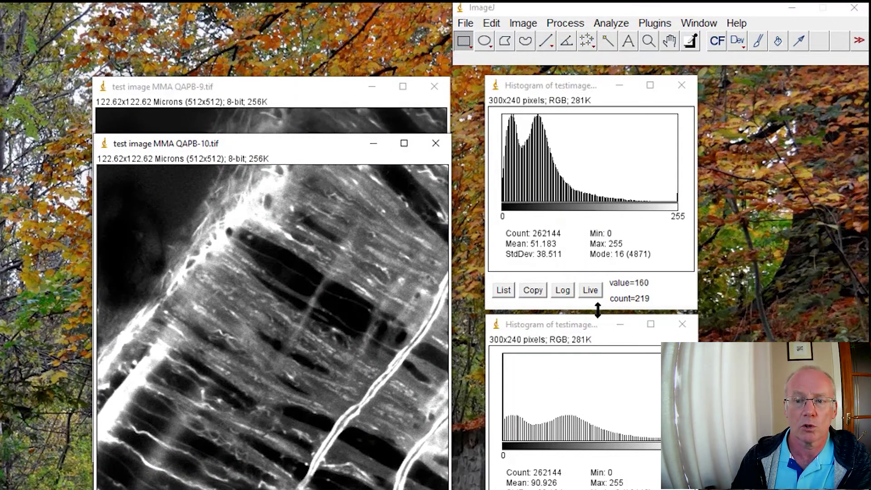
pyautogui.click(590, 326)
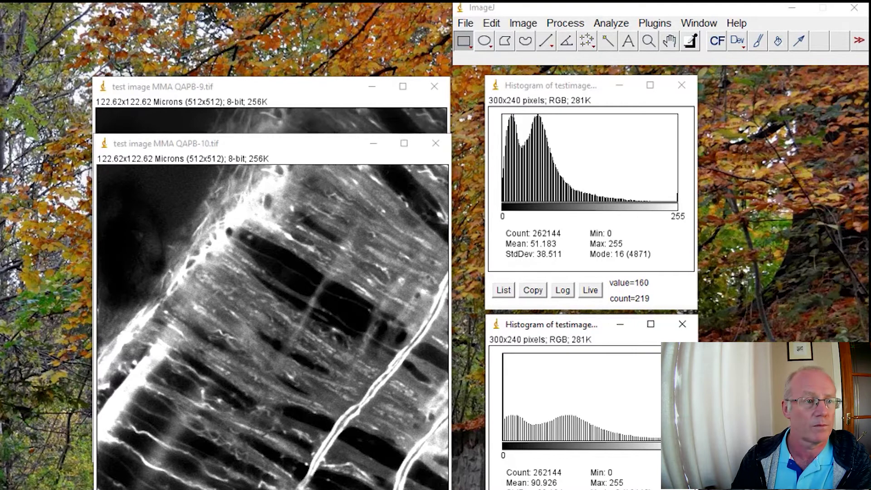
# Open a fresh copy of the original image over the others and enhance its contrast with Equalize histogram enabled and Normalize disabled
pyautogui.moveTo(181, 151); pyautogui.dragTo(305, 150)
pyautogui.click(559, 22)
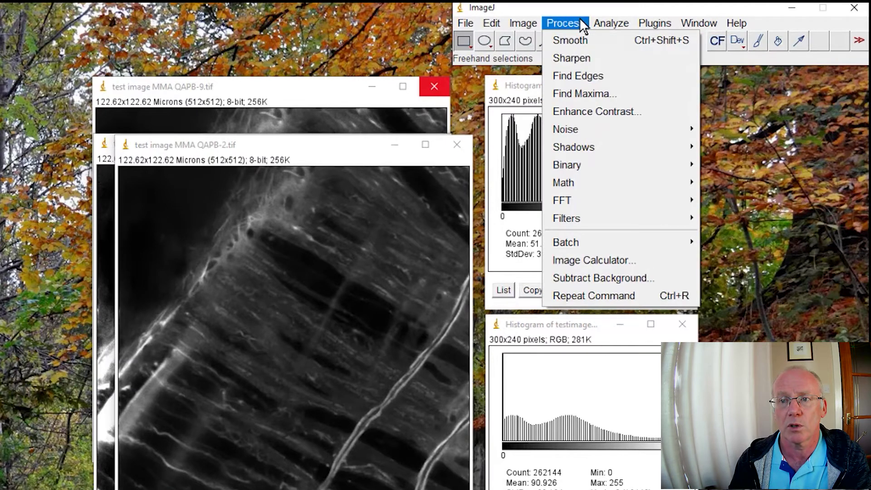
pyautogui.click(592, 109)
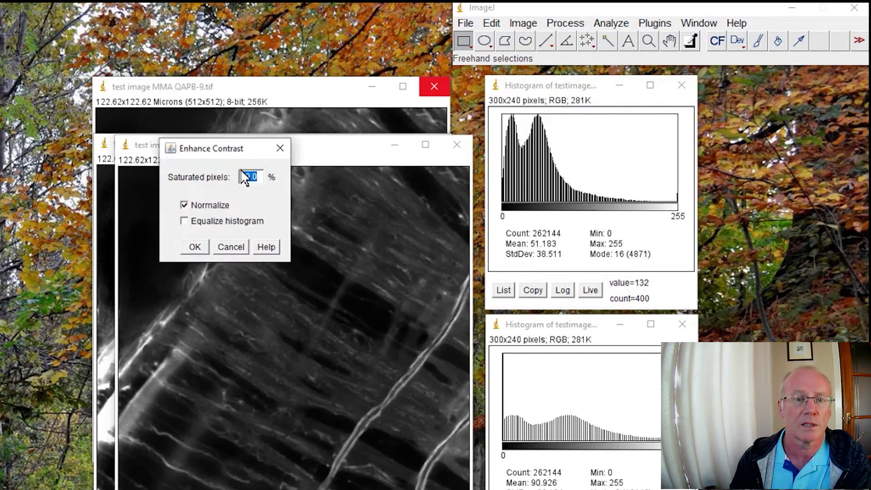
pyautogui.click(185, 221)
pyautogui.click(183, 206)
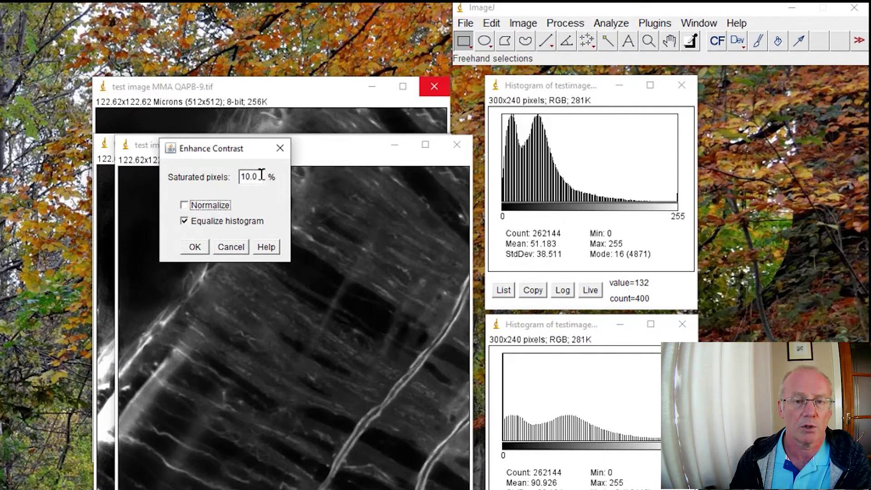
pyautogui.moveTo(234, 149); pyautogui.dragTo(622, 163)
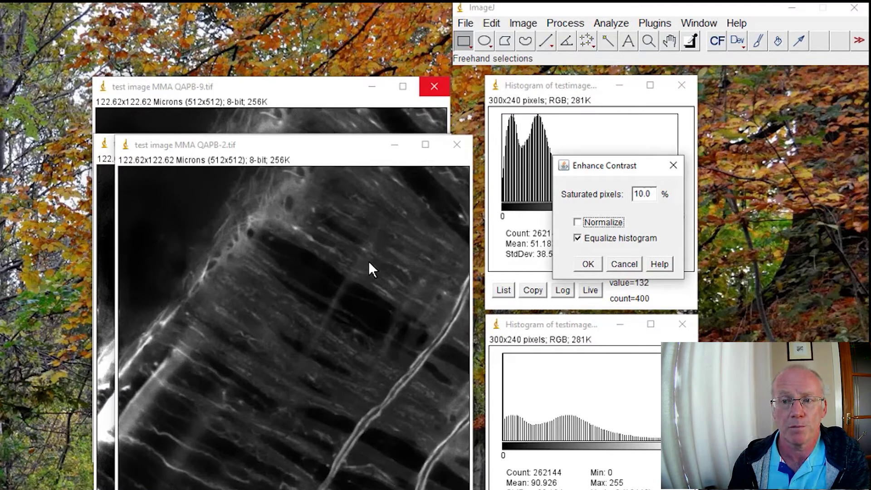
pyautogui.click(589, 265)
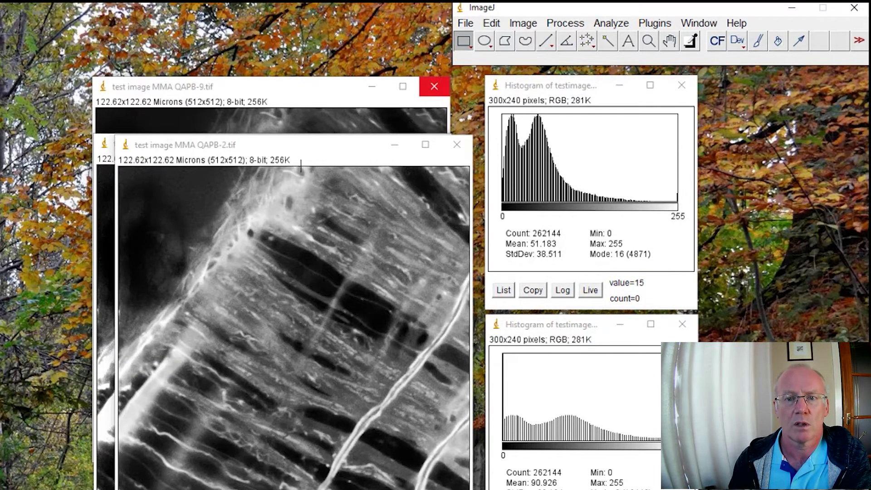
# Generate the equalized copy's histogram and place it between the two earlier histograms for comparison
pyautogui.moveTo(290, 149); pyautogui.dragTo(272, 136)
pyautogui.click(566, 20)
pyautogui.moveTo(612, 21)
pyautogui.click(629, 206)
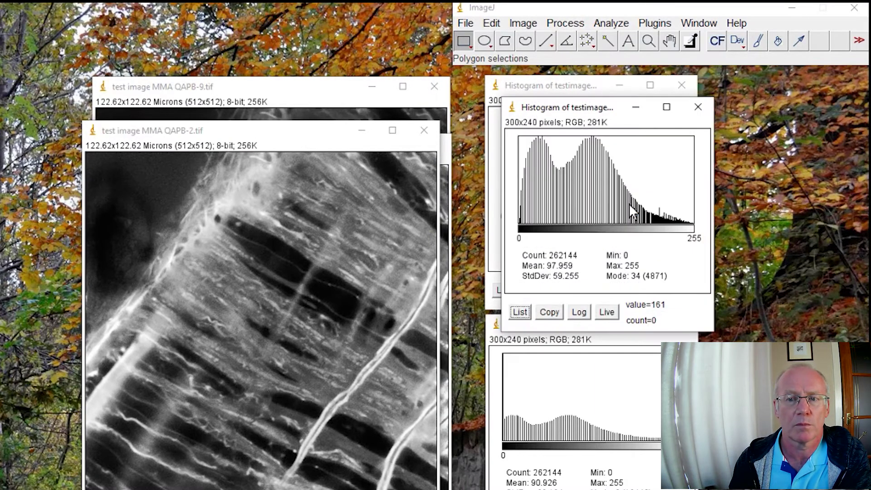
pyautogui.moveTo(597, 111); pyautogui.dragTo(599, 187)
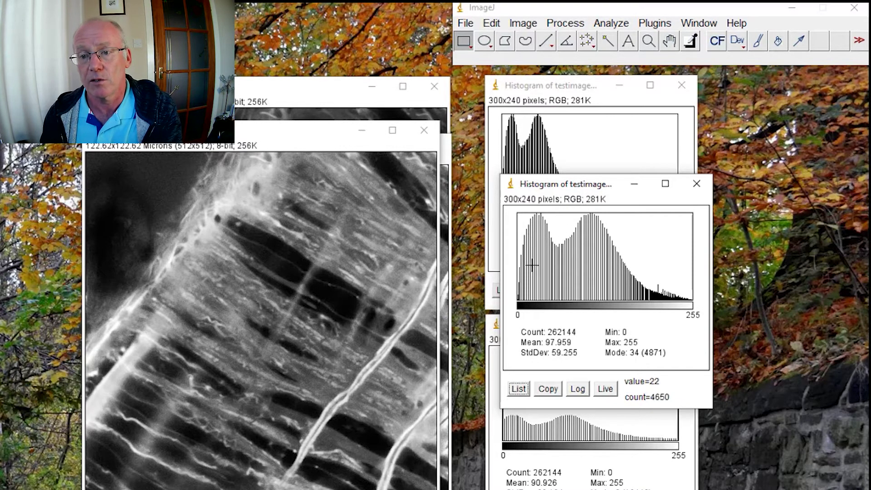
pyautogui.moveTo(534, 265); pyautogui.dragTo(539, 266)
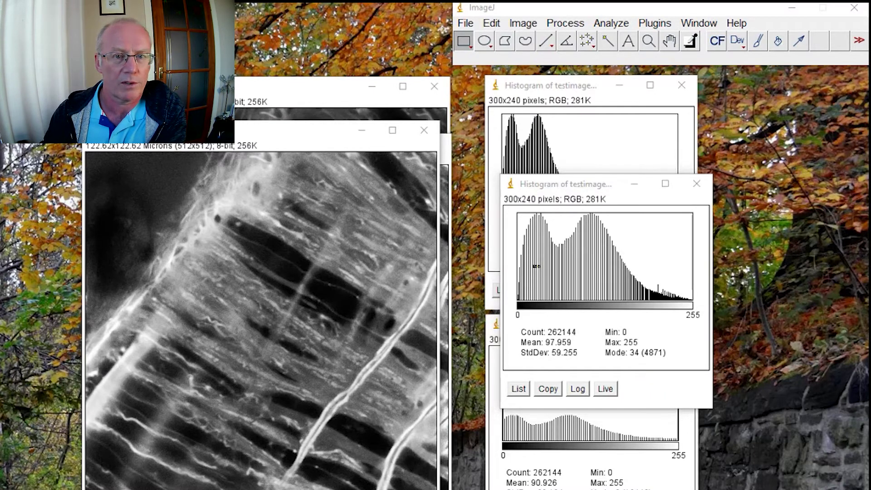
# Set up another original copy with the equalized histogram moved aside, and draw a rectangular selection of about 65 by 65 pixels on the tissue
pyautogui.moveTo(161, 136); pyautogui.dragTo(259, 119)
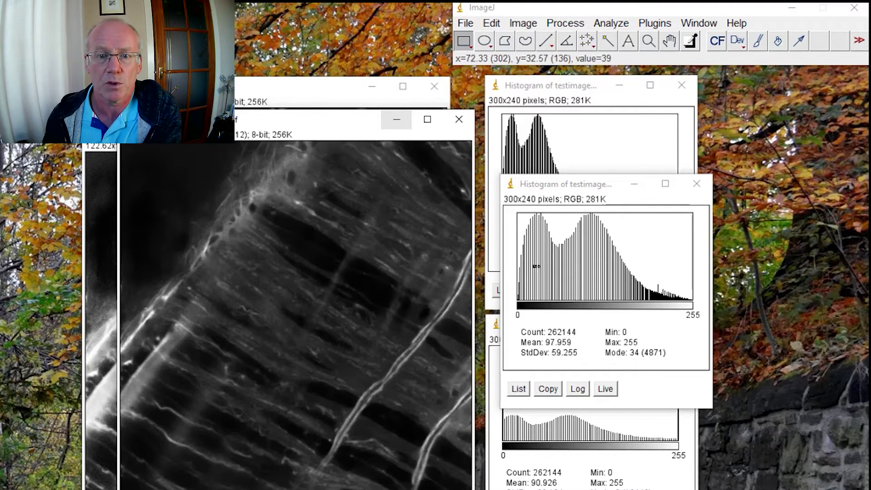
pyautogui.moveTo(575, 184); pyautogui.dragTo(700, 119)
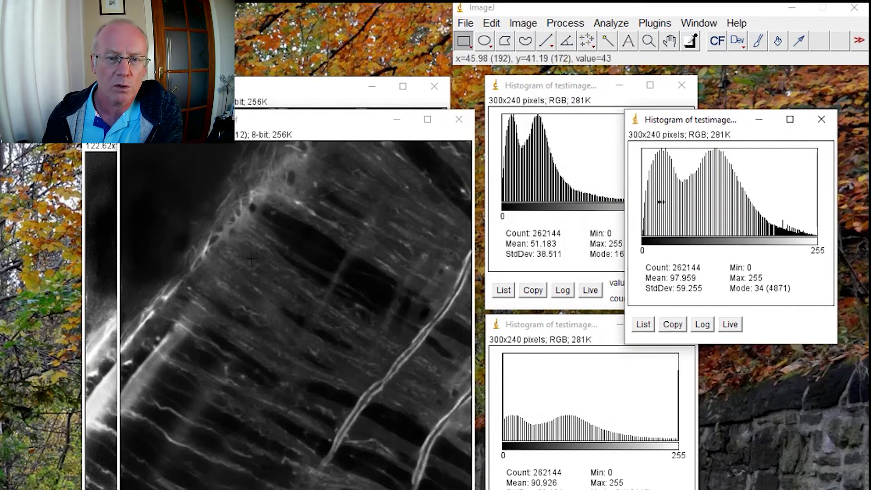
pyautogui.moveTo(234, 260)
pyautogui.mouseDown()
pyautogui.moveTo(256, 271)
pyautogui.moveTo(280, 305)
pyautogui.mouseUp()
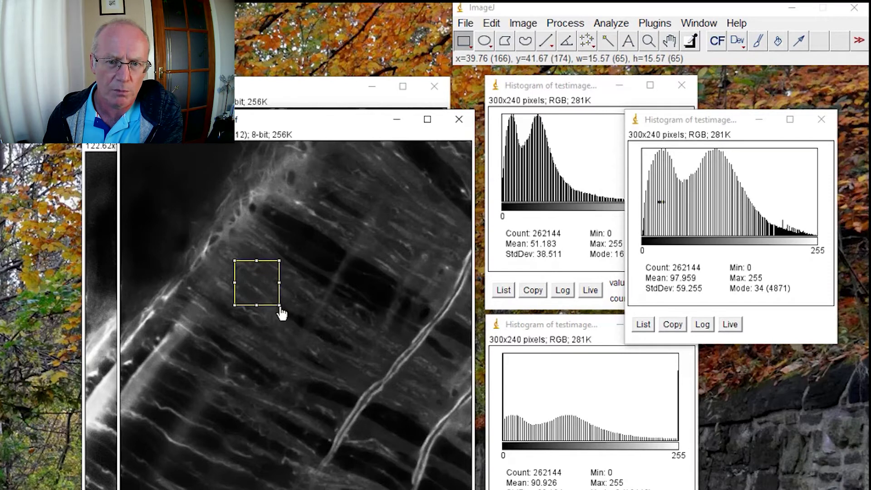
# View the histogram of the square selection before enhancement, inspect its peak, and close it
pyautogui.click(616, 24)
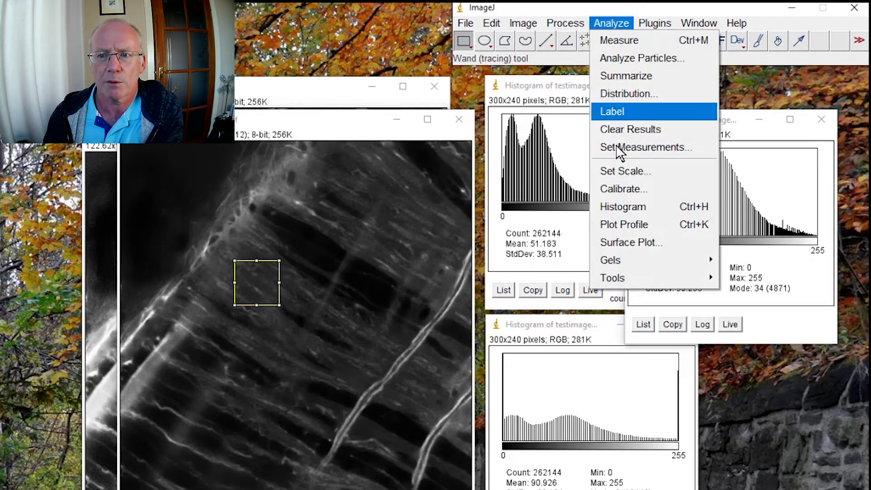
pyautogui.click(619, 206)
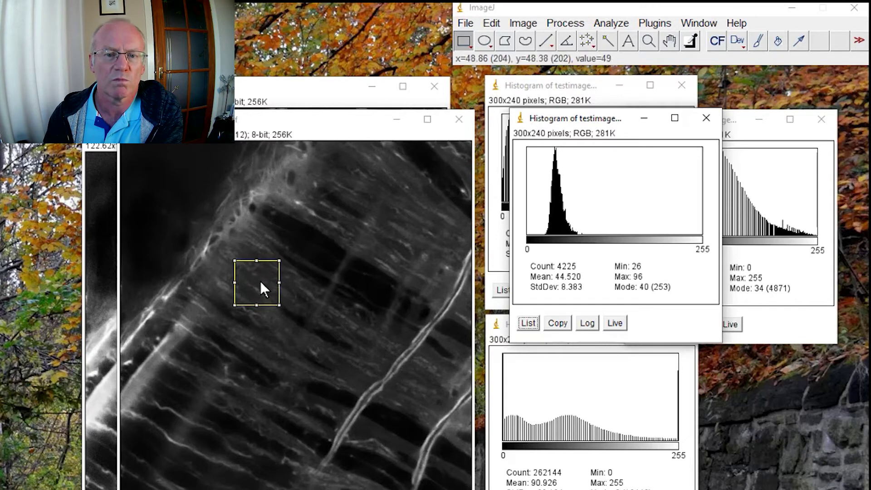
pyautogui.moveTo(552, 161)
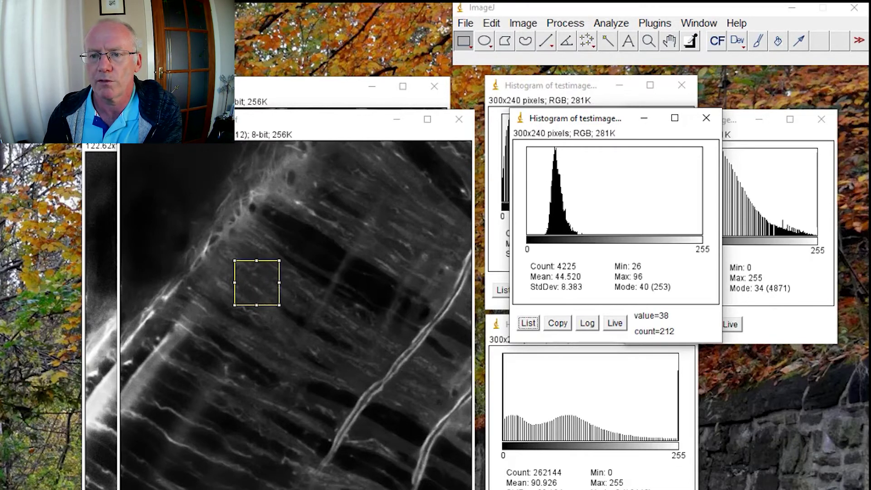
pyautogui.click(706, 118)
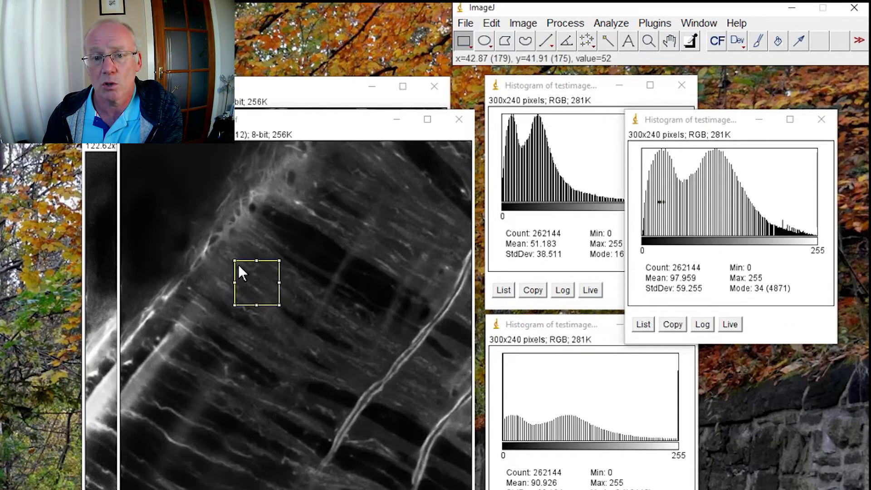
# Equalize the image's contrast based on the square selection, with Equalize histogram enabled and both normalizing options disabled
pyautogui.click(568, 23)
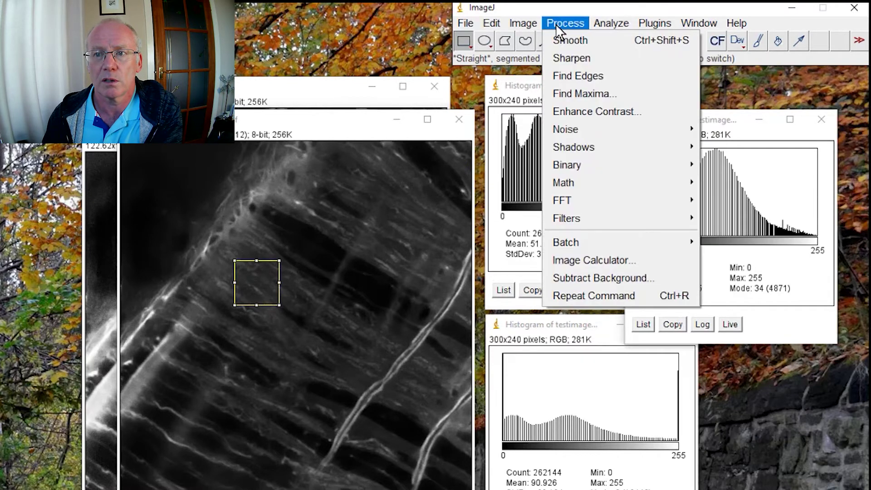
pyautogui.click(565, 109)
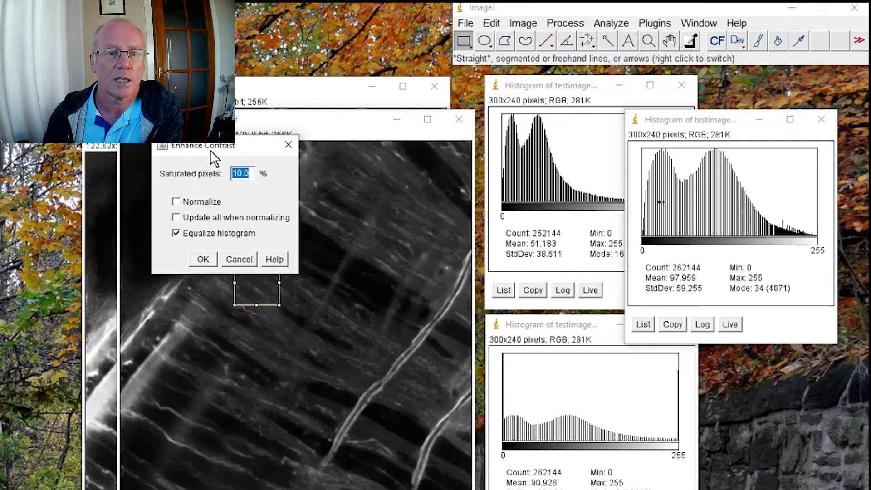
pyautogui.moveTo(209, 152); pyautogui.dragTo(369, 185)
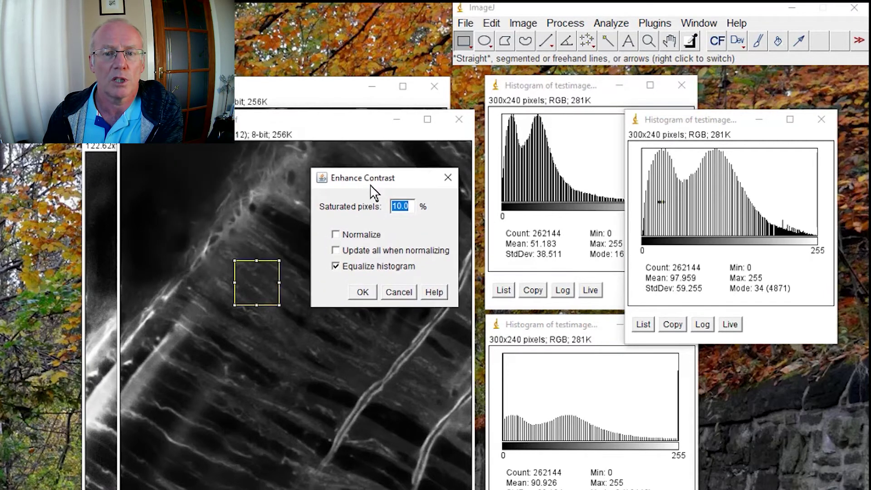
pyautogui.click(362, 292)
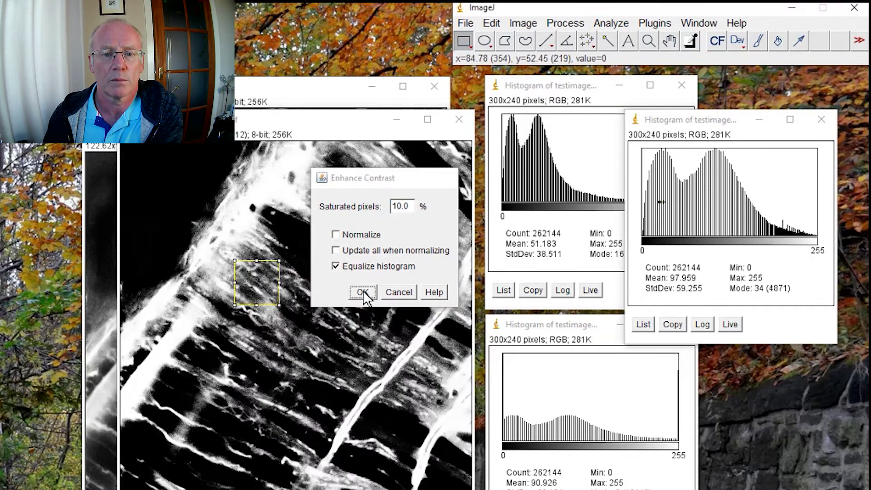
# Generate the selection's histogram after equalization and place it below the full-image equalized histogram, clear of the image
pyautogui.click(611, 23)
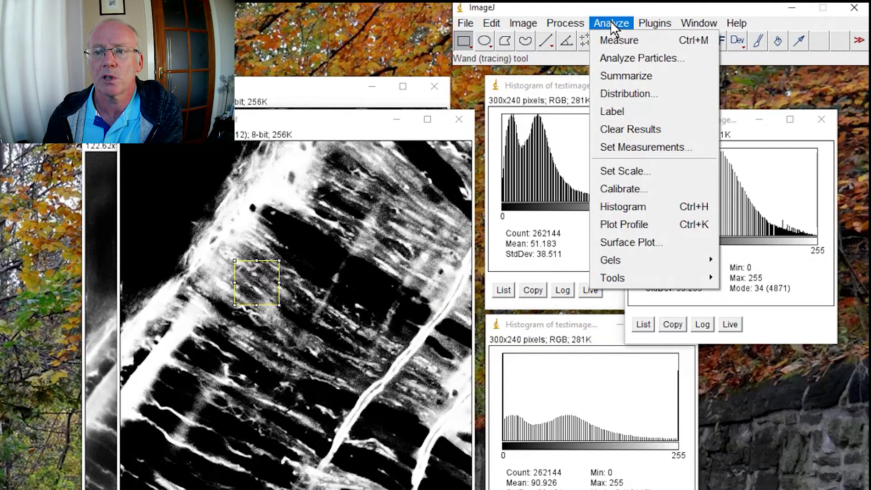
pyautogui.click(634, 205)
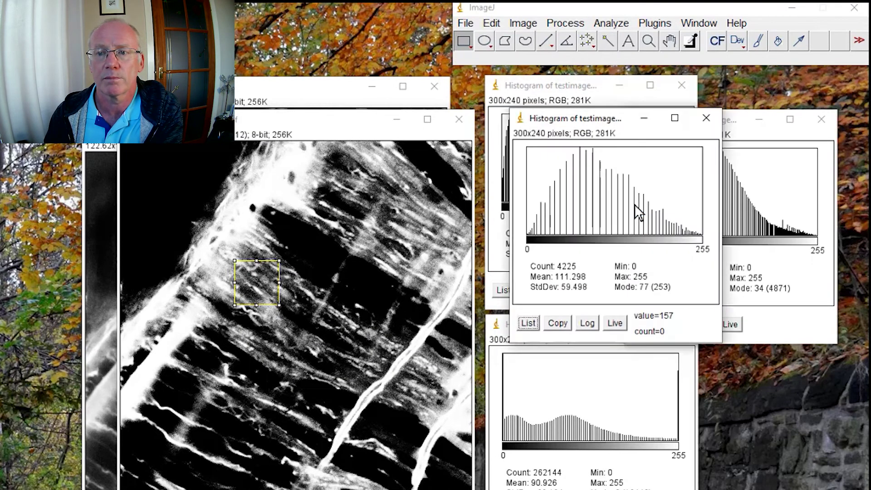
pyautogui.moveTo(626, 123); pyautogui.dragTo(493, 177)
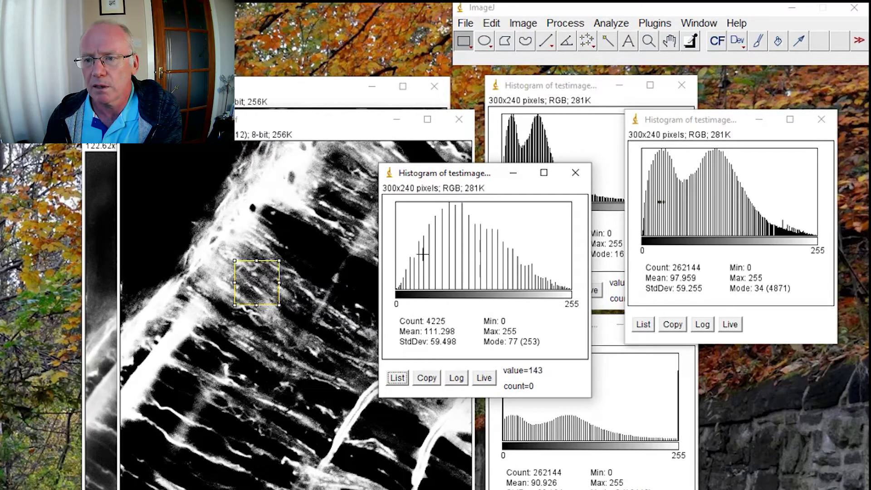
pyautogui.moveTo(498, 172); pyautogui.dragTo(467, 179)
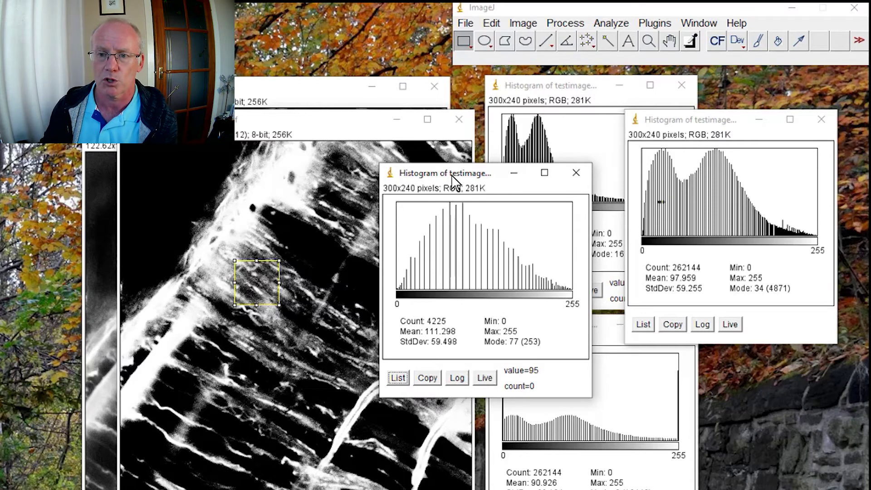
pyautogui.moveTo(451, 175); pyautogui.dragTo(669, 233)
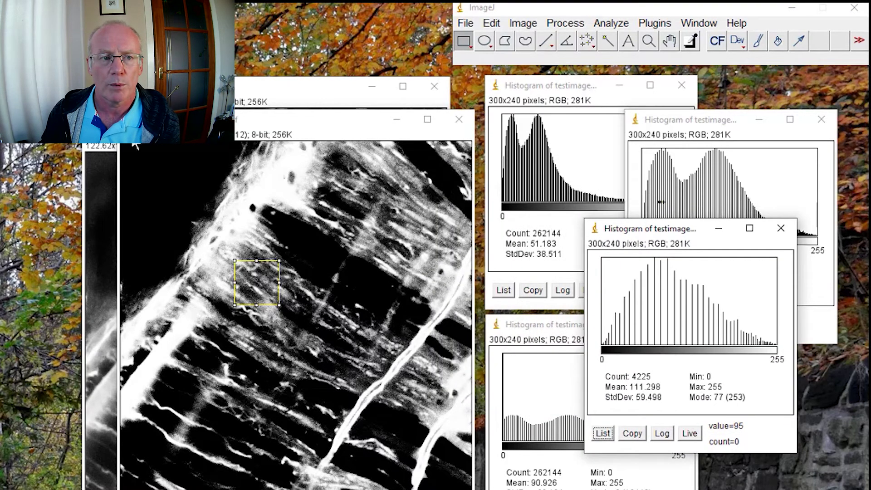
# Open another unmodified copy of the test image, place it over the equalized one, and generate its histogram
pyautogui.press('Tab')
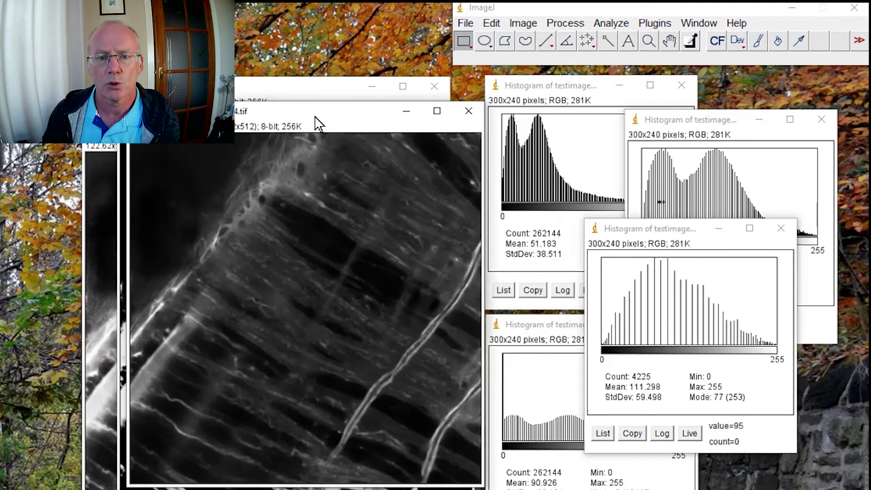
pyautogui.moveTo(315, 117); pyautogui.dragTo(321, 102)
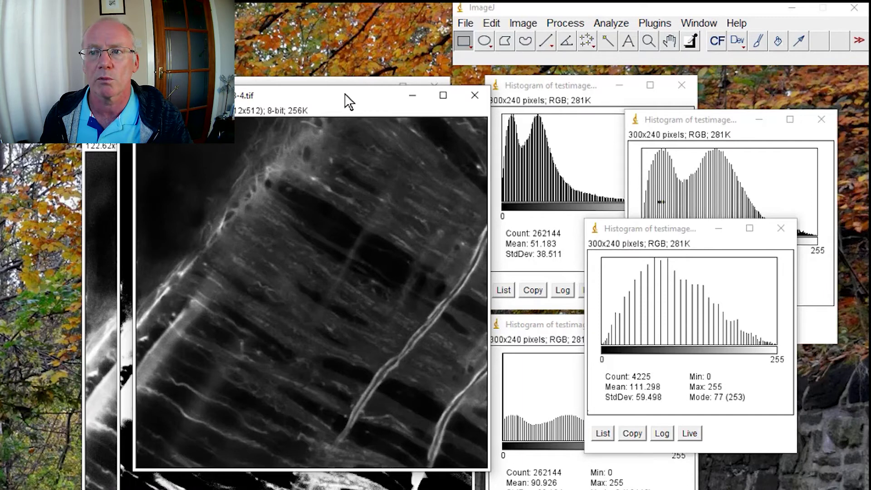
pyautogui.click(613, 24)
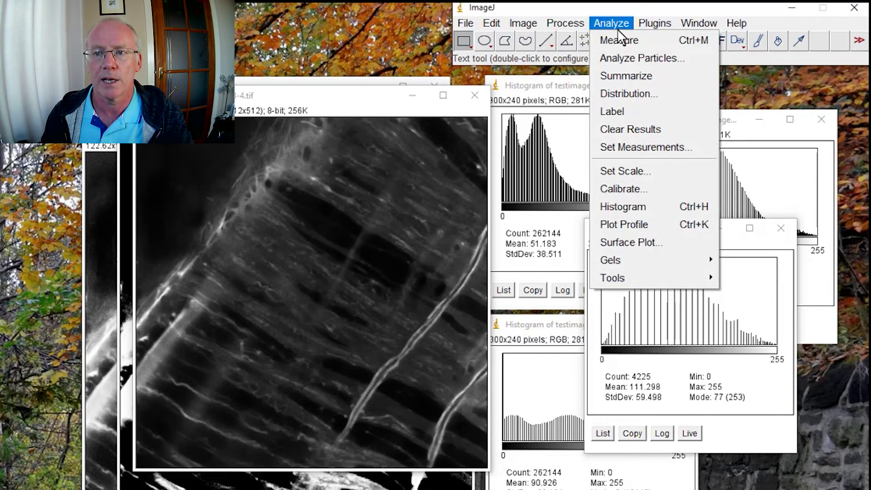
pyautogui.click(633, 203)
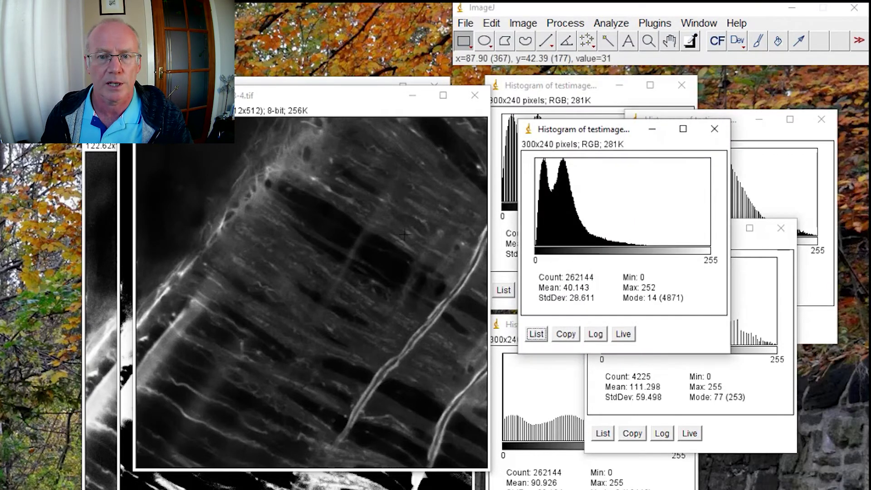
# List the unmodified image's histogram values and counts, review them from 0 to 255, and widen the table window
pyautogui.click(536, 334)
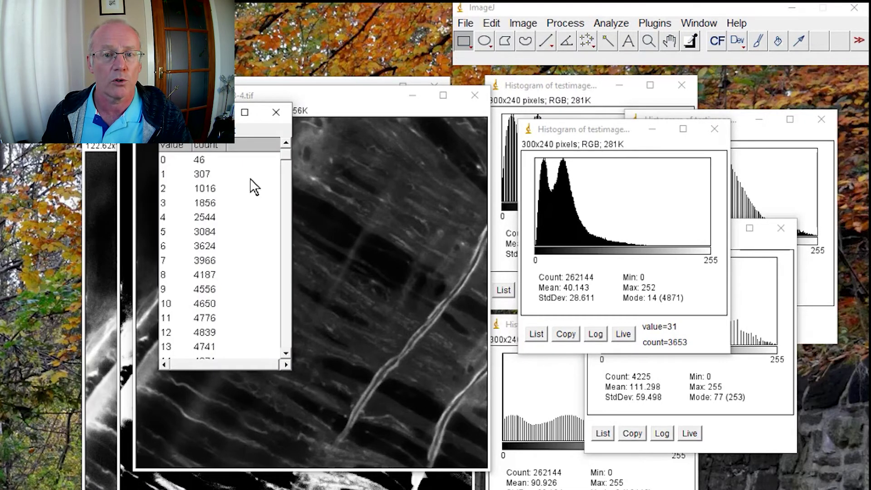
pyautogui.moveTo(286, 159); pyautogui.dragTo(285, 347)
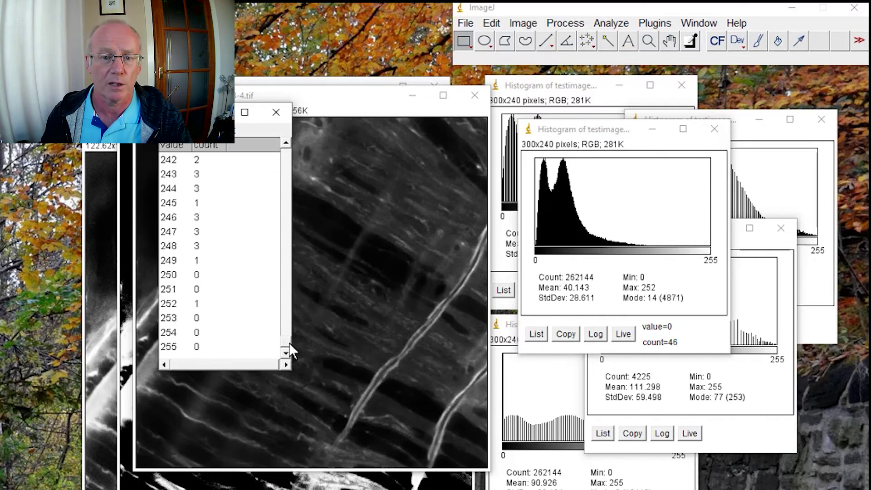
pyautogui.moveTo(289, 341); pyautogui.dragTo(285, 153)
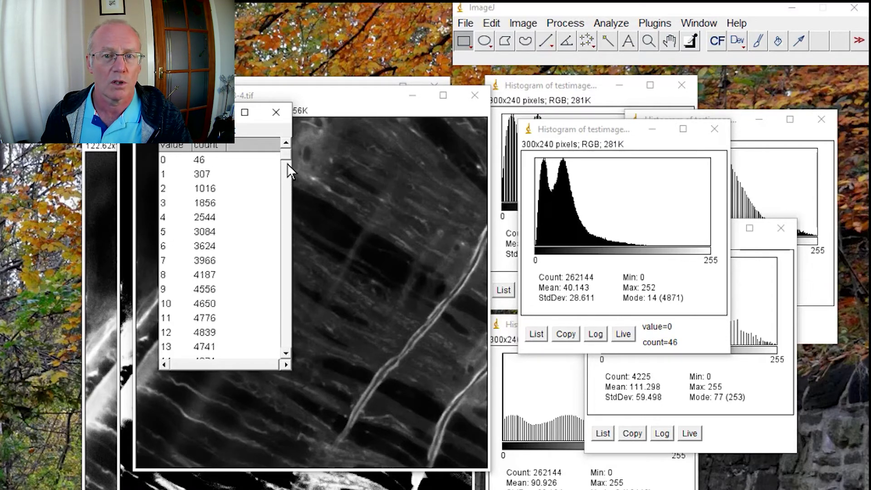
pyautogui.moveTo(288, 197); pyautogui.dragTo(483, 191)
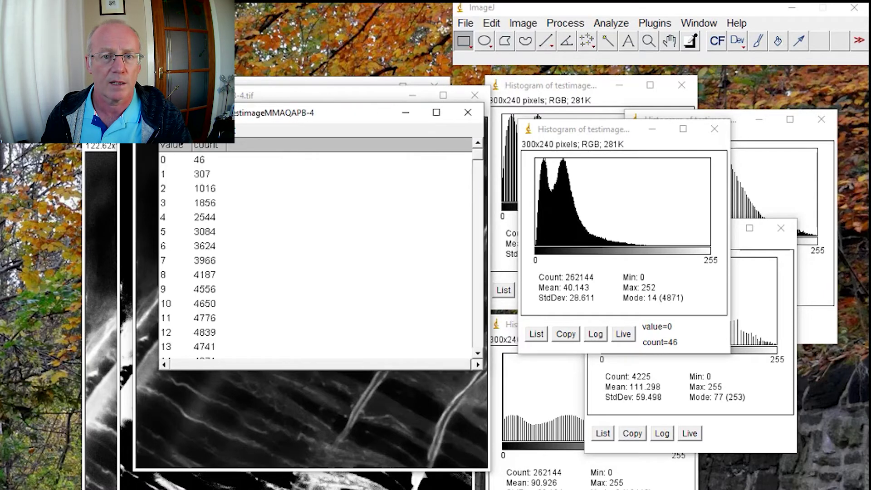
# Rename the histogram value table as Results and move it clear of the histogram windows
pyautogui.click(172, 132)
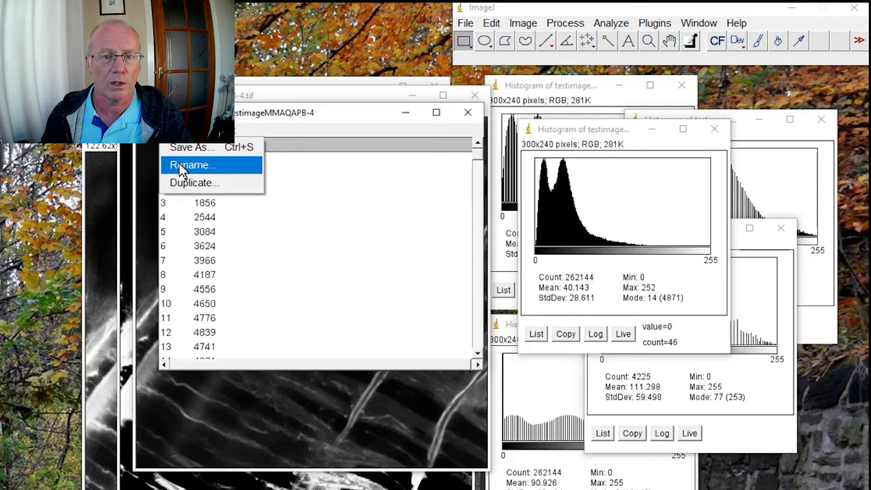
pyautogui.click(179, 164)
pyautogui.write('Results')
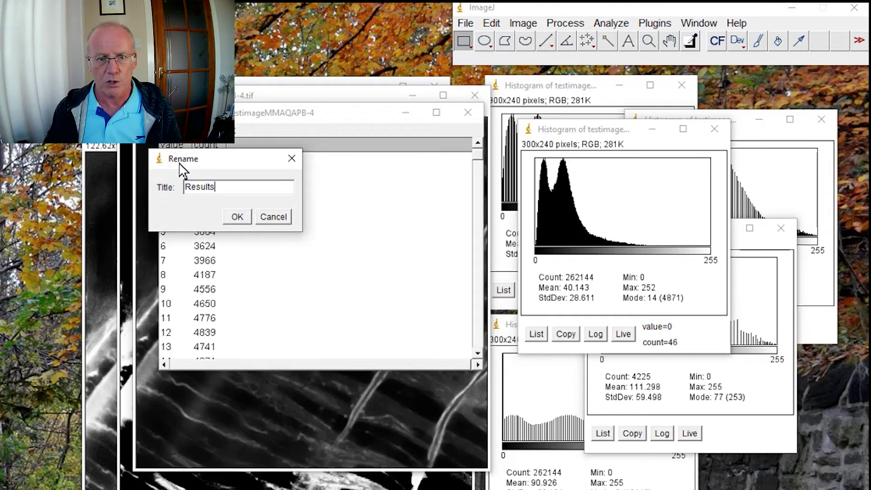
pyautogui.press('Return')
pyautogui.moveTo(200, 323); pyautogui.dragTo(358, 192)
# Try plotting the distribution of the table's value parameter with 64 bins over the range 0-255, and close the plot
pyautogui.click(572, 21)
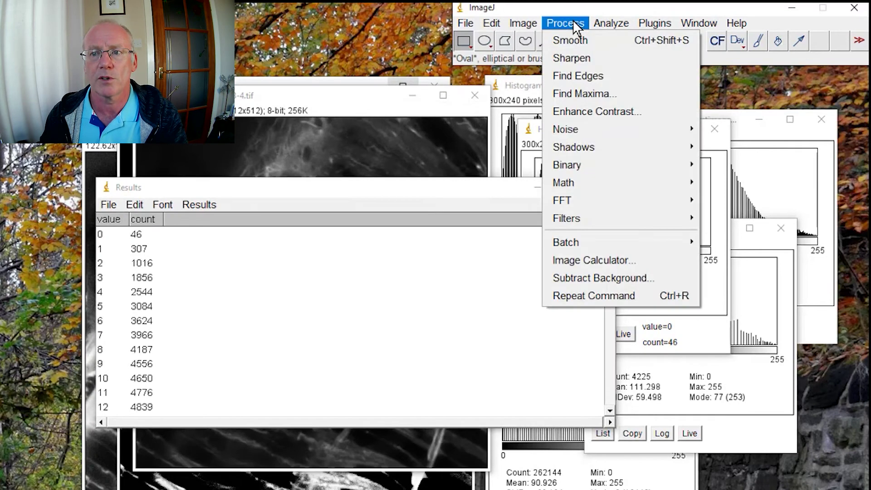
pyautogui.click(595, 21)
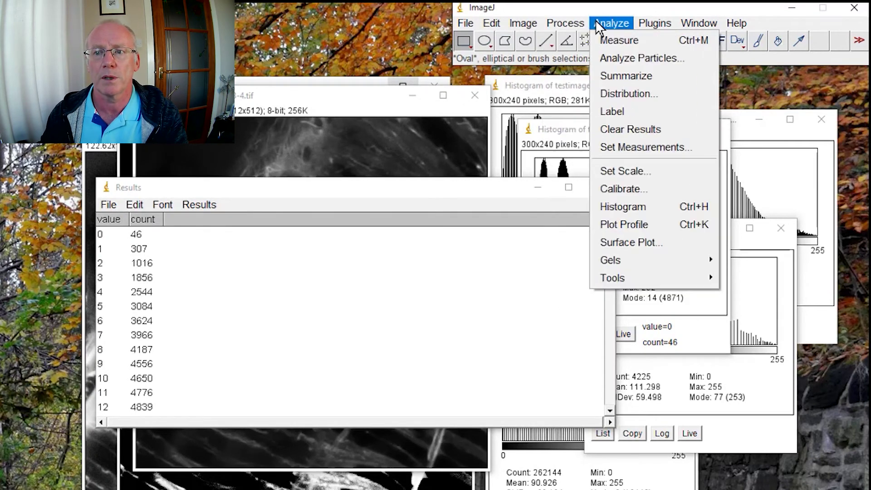
pyautogui.click(624, 91)
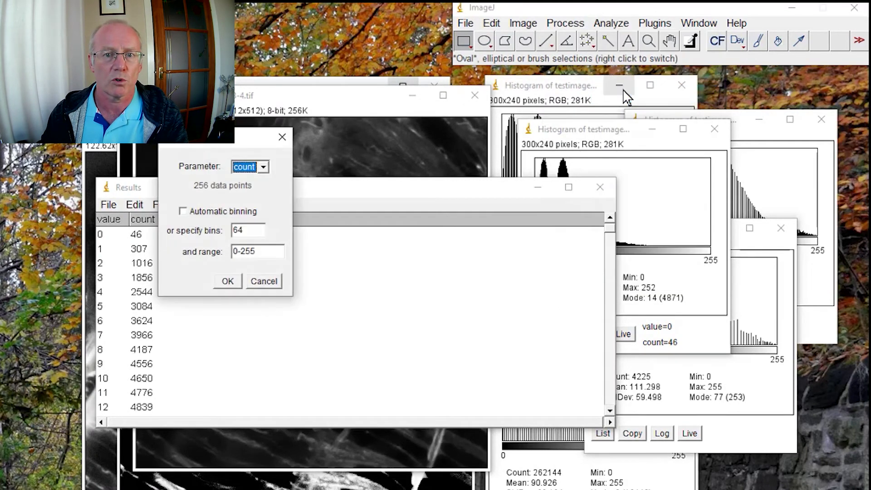
pyautogui.moveTo(236, 138); pyautogui.dragTo(317, 124)
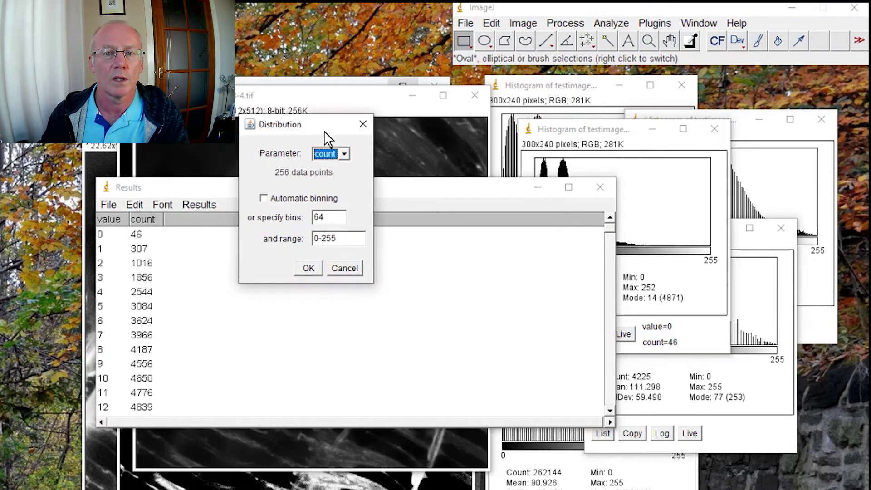
pyautogui.click(345, 154)
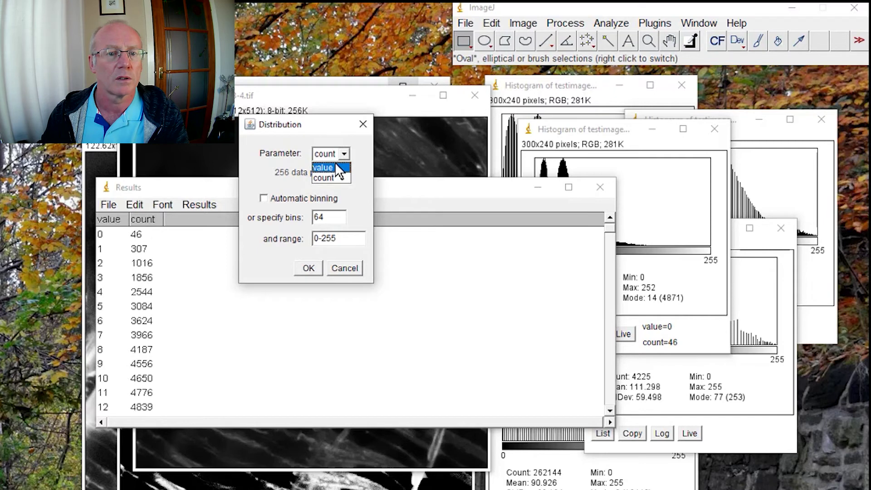
pyautogui.click(335, 167)
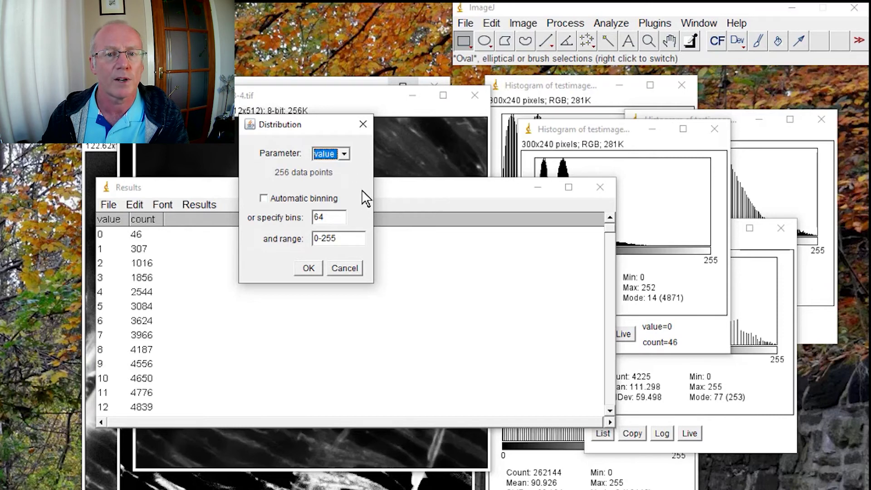
pyautogui.click(312, 268)
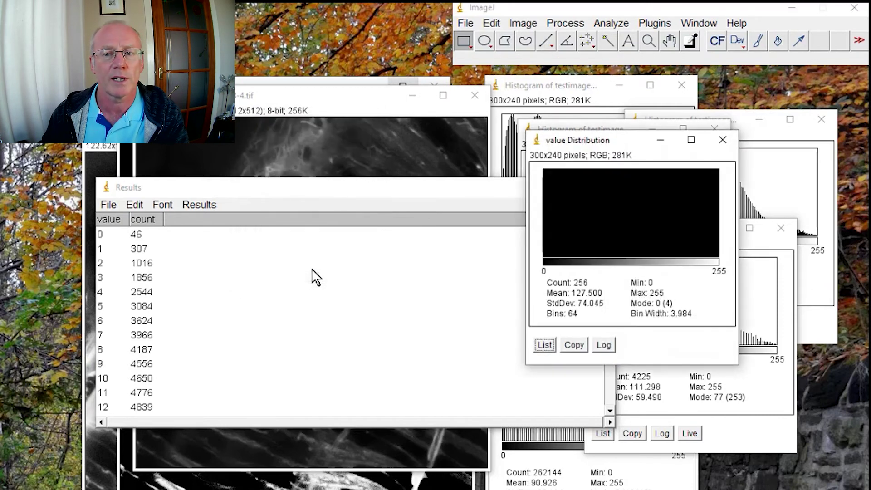
pyautogui.click(723, 140)
# Plot the distribution of the count parameter with 64 bins over the range 0-255 and place it beside the unmodified image's histogram
pyautogui.click(611, 23)
pyautogui.moveTo(644, 24)
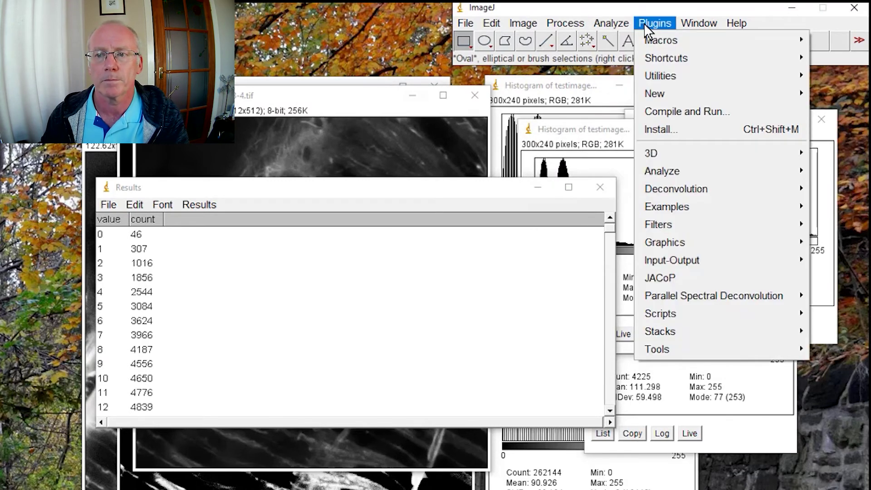
pyautogui.moveTo(610, 16)
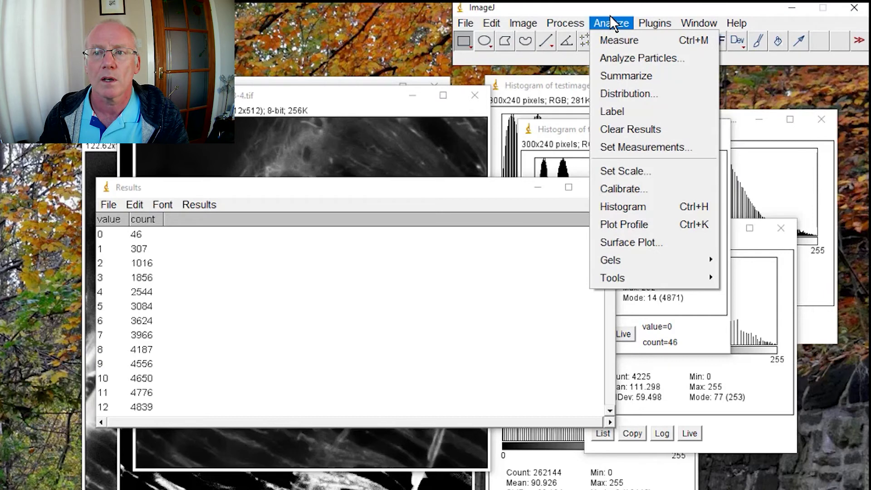
pyautogui.click(636, 94)
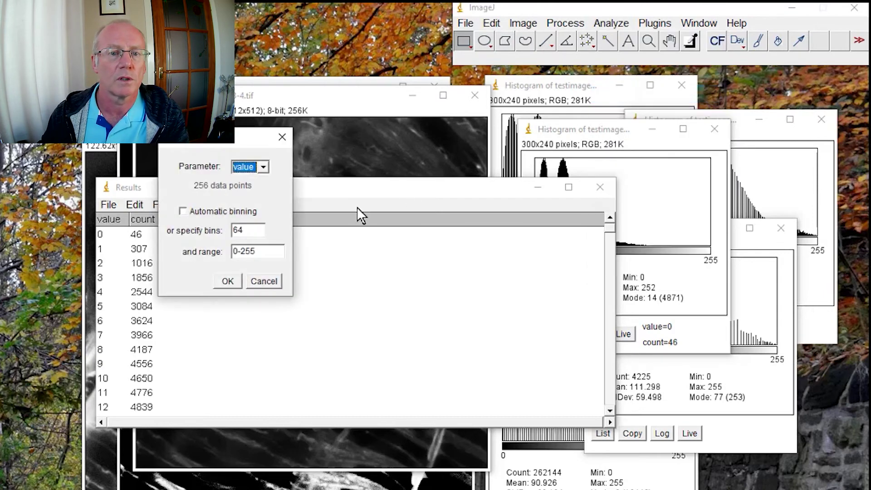
pyautogui.click(250, 190)
pyautogui.click(228, 281)
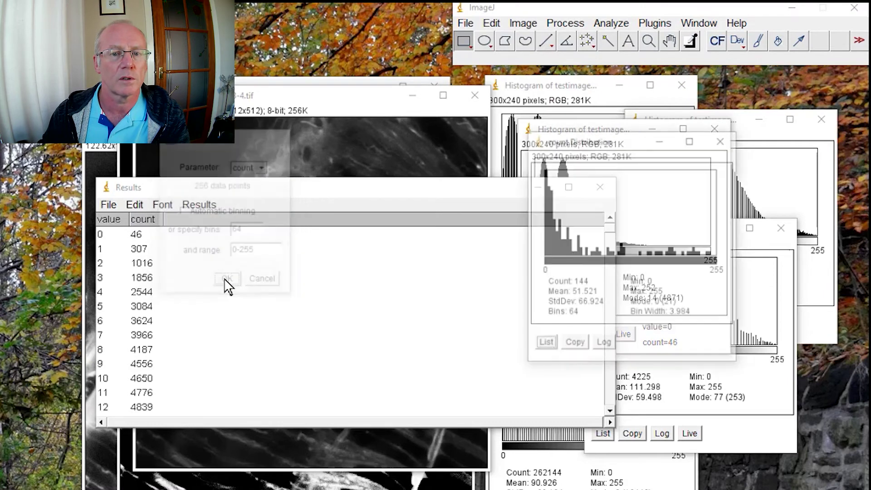
pyautogui.moveTo(619, 141); pyautogui.dragTo(370, 136)
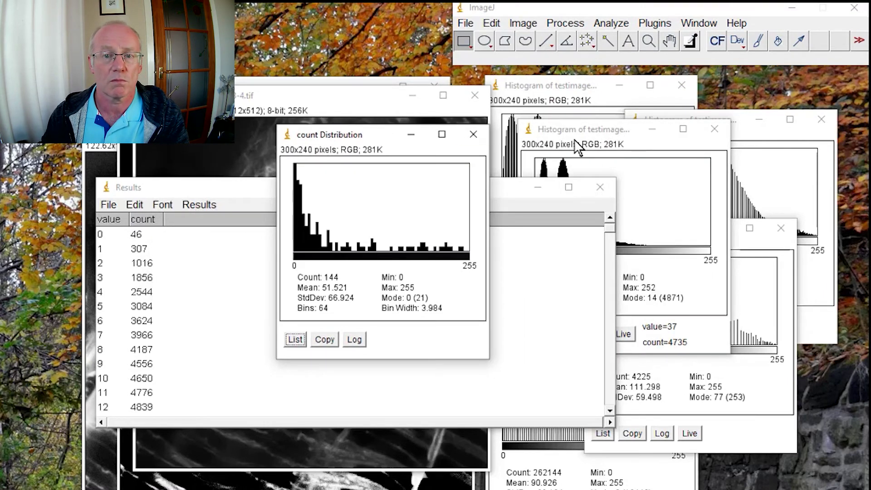
pyautogui.moveTo(604, 132); pyautogui.dragTo(598, 140)
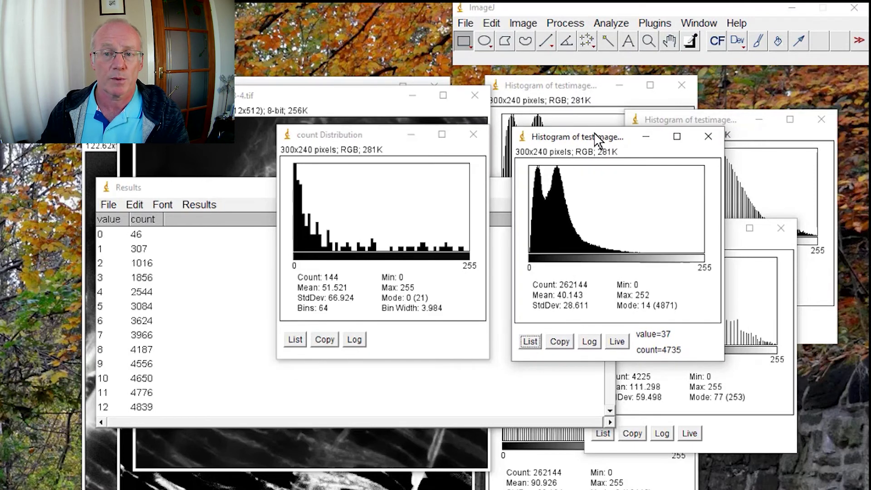
pyautogui.moveTo(334, 195)
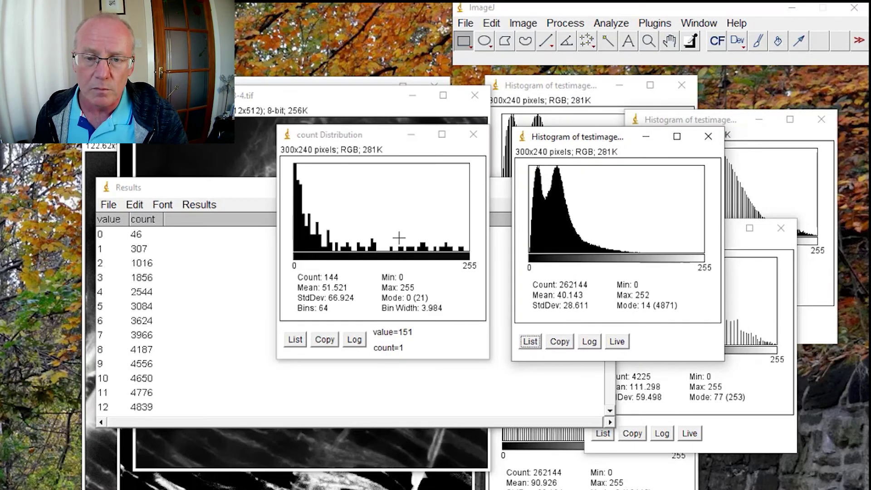
# Move the count distribution over the other histograms and close the Results table to uncover the unmodified image
pyautogui.moveTo(370, 141); pyautogui.dragTo(651, 181)
pyautogui.moveTo(395, 192); pyautogui.dragTo(317, 207)
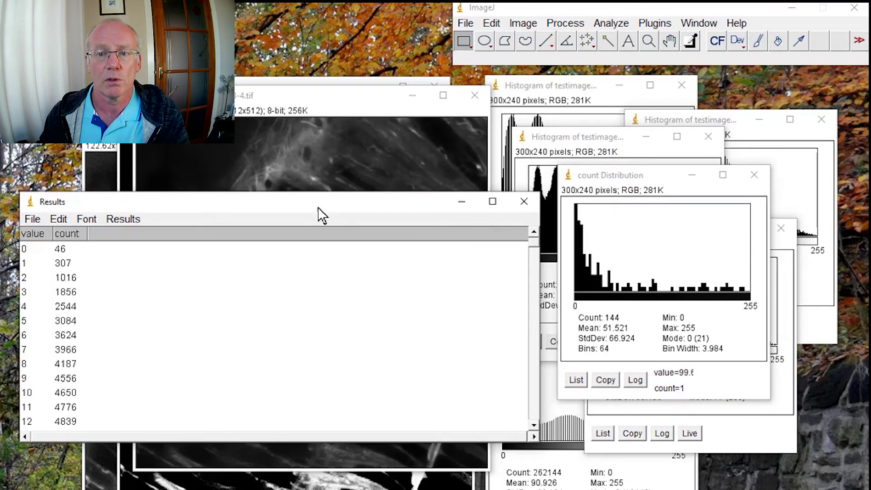
pyautogui.click(524, 201)
pyautogui.click(218, 216)
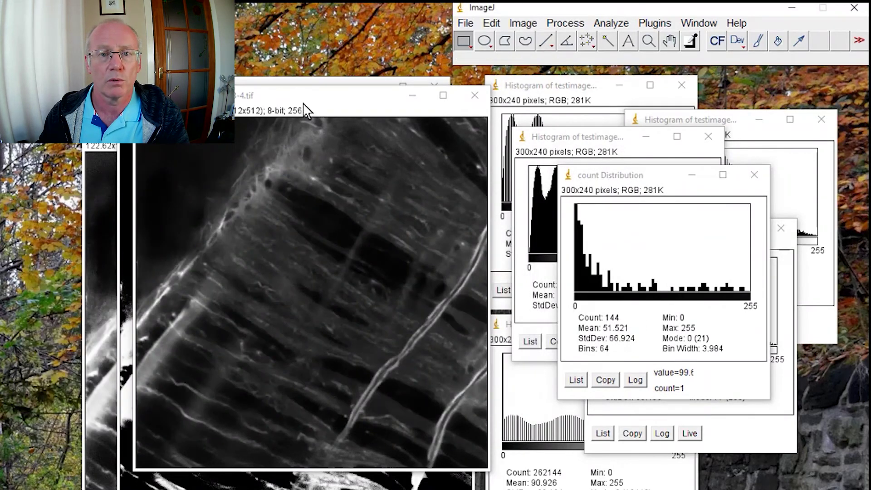
# Equalize the whole image's histogram with Normalize disabled, and generate its new histogram over the image
pyautogui.click(567, 22)
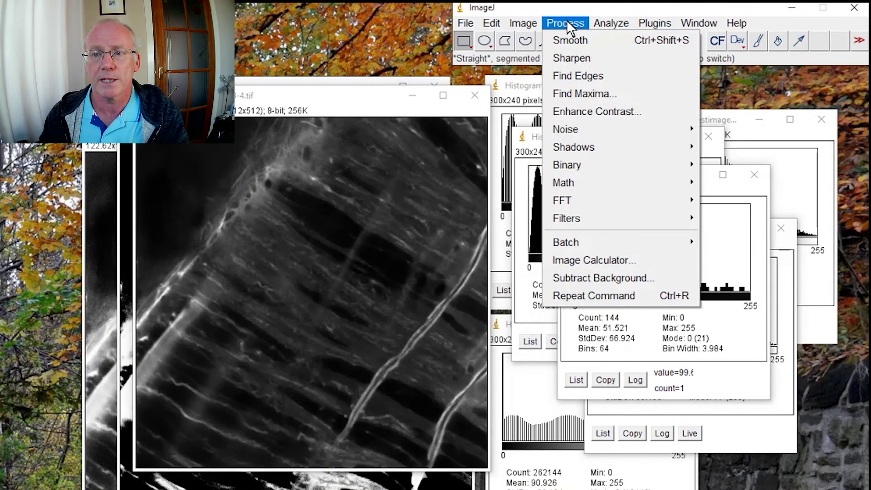
pyautogui.click(576, 108)
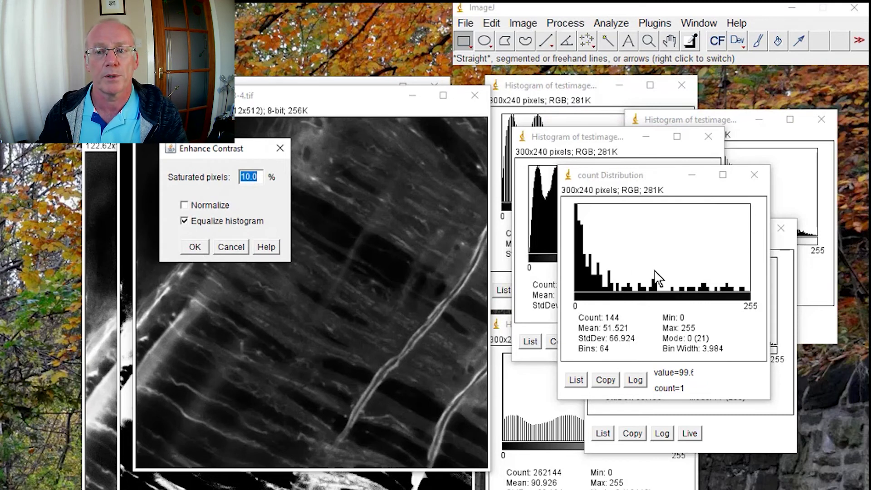
pyautogui.click(194, 248)
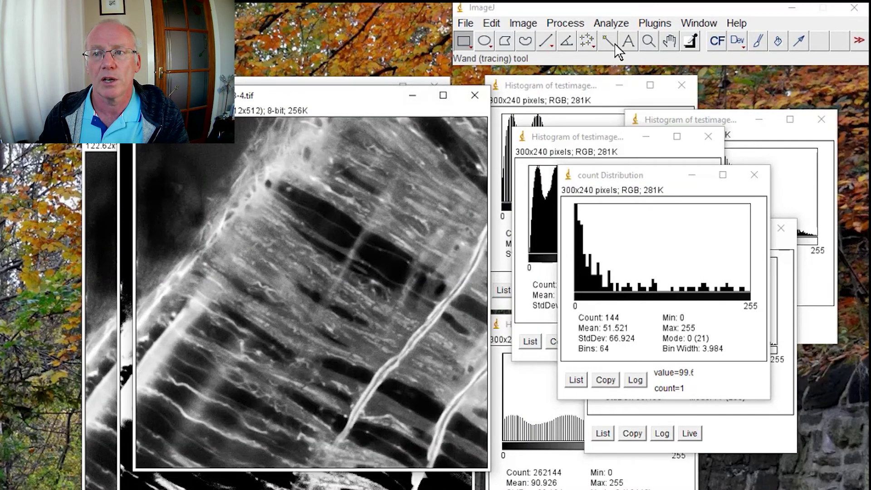
pyautogui.click(613, 22)
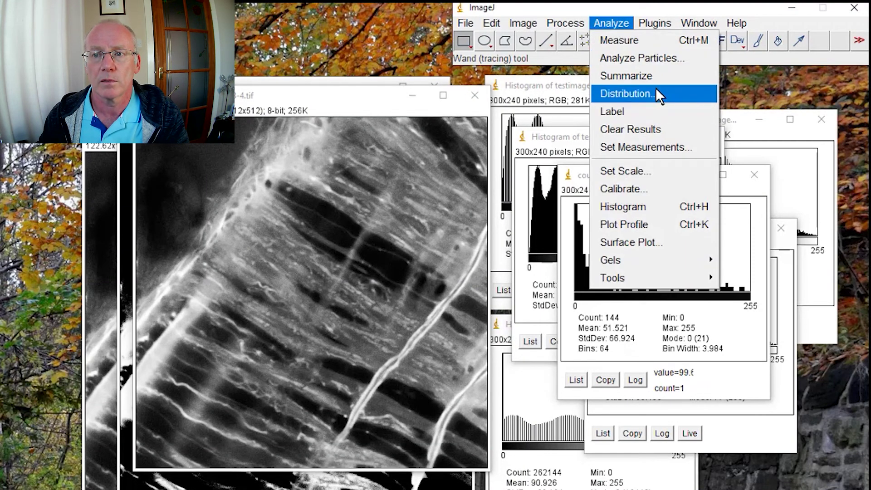
pyautogui.click(650, 202)
pyautogui.moveTo(643, 156); pyautogui.dragTo(245, 163)
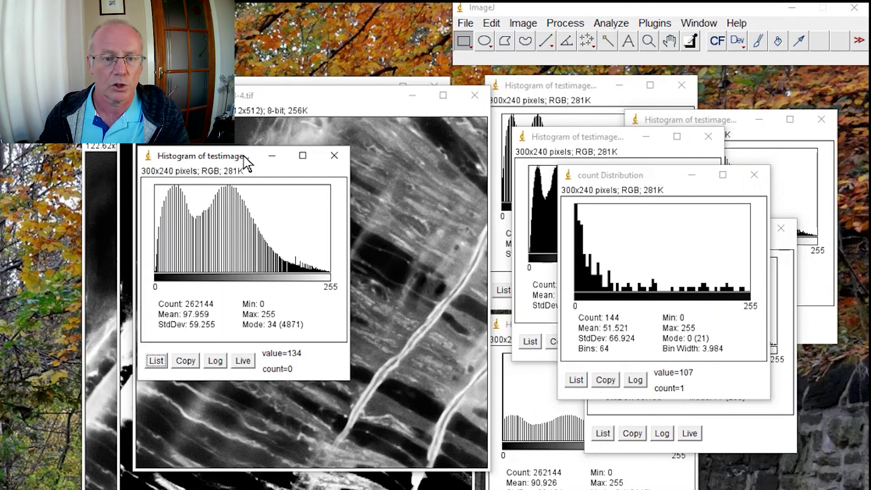
# List the equalized image's histogram values and counts in a widened table, and rename the table as Results
pyautogui.click(156, 360)
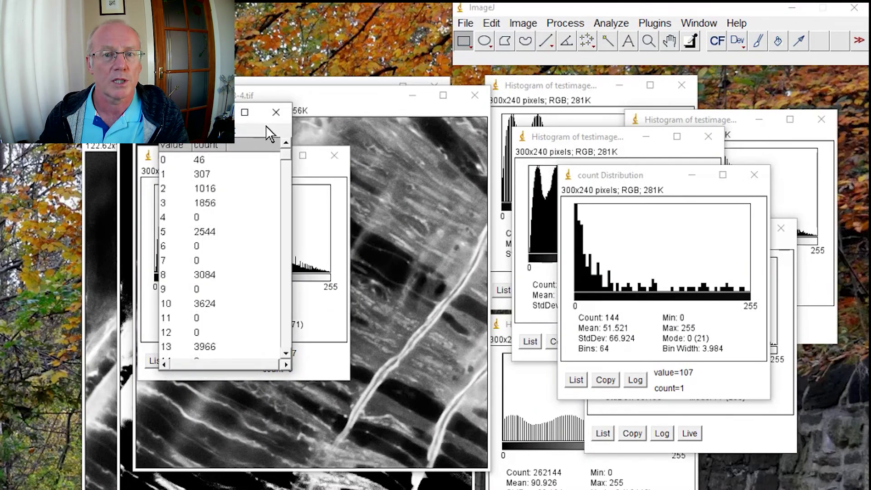
pyautogui.moveTo(294, 195); pyautogui.dragTo(412, 198)
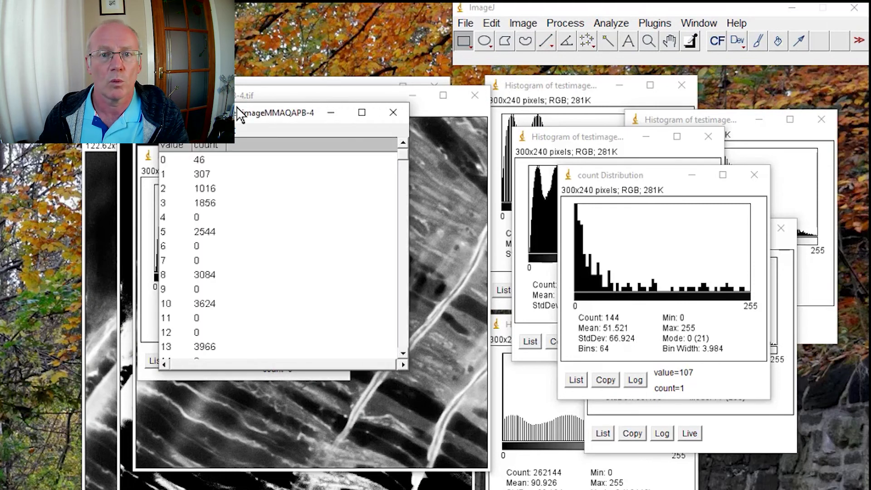
pyautogui.click(169, 129)
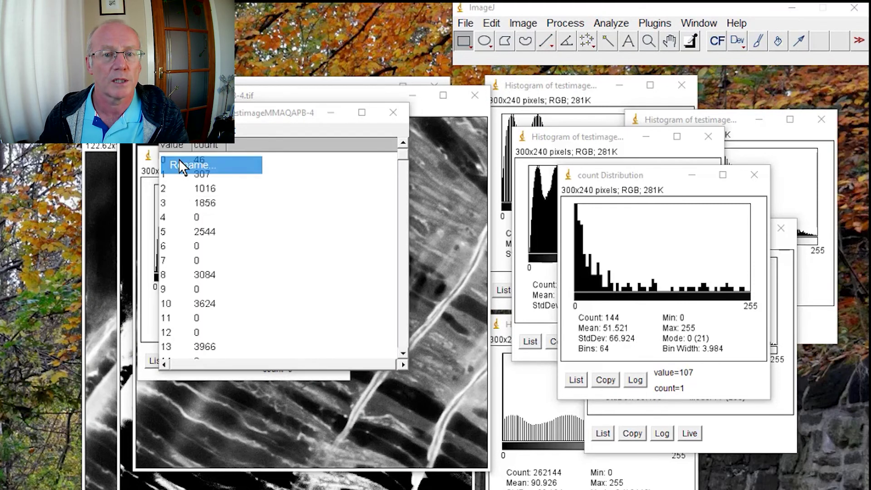
pyautogui.click(179, 159)
pyautogui.write('Res')
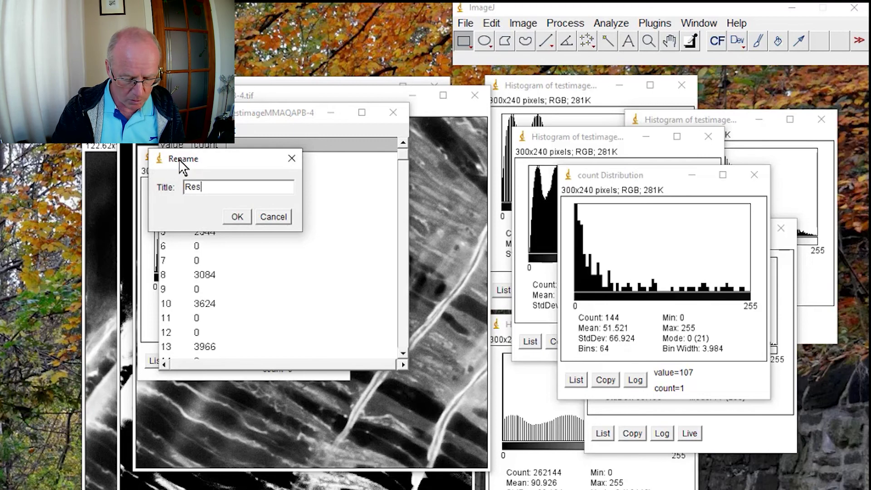
pyautogui.write('ults')
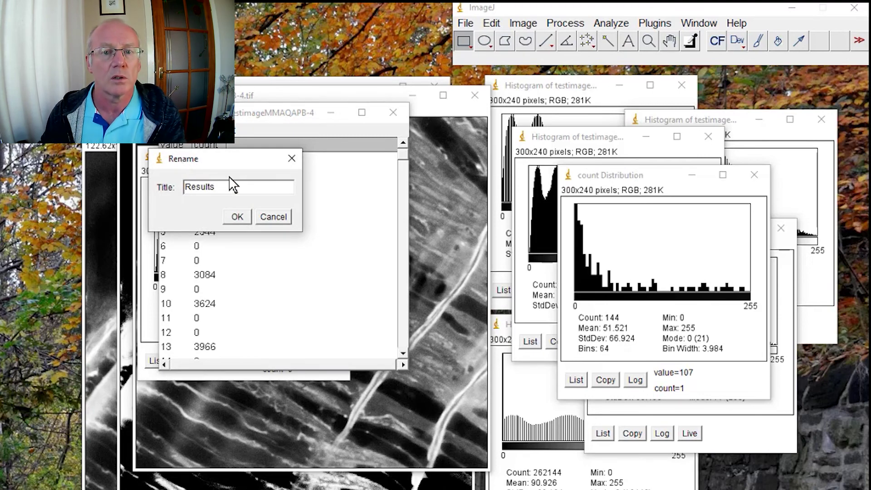
pyautogui.click(236, 218)
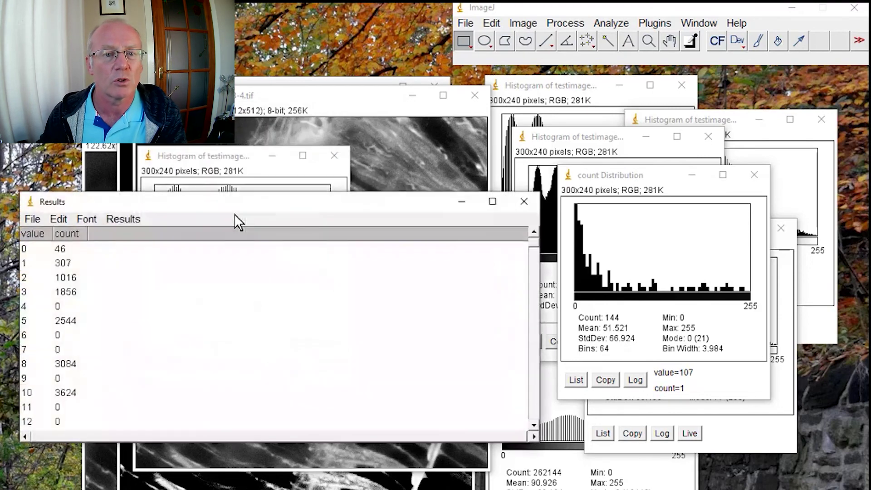
pyautogui.moveTo(242, 209); pyautogui.dragTo(251, 230)
# Plot the count distribution of the equalized data with 64 bins over 0-255 and place it beside the earlier count distribution
pyautogui.click(567, 23)
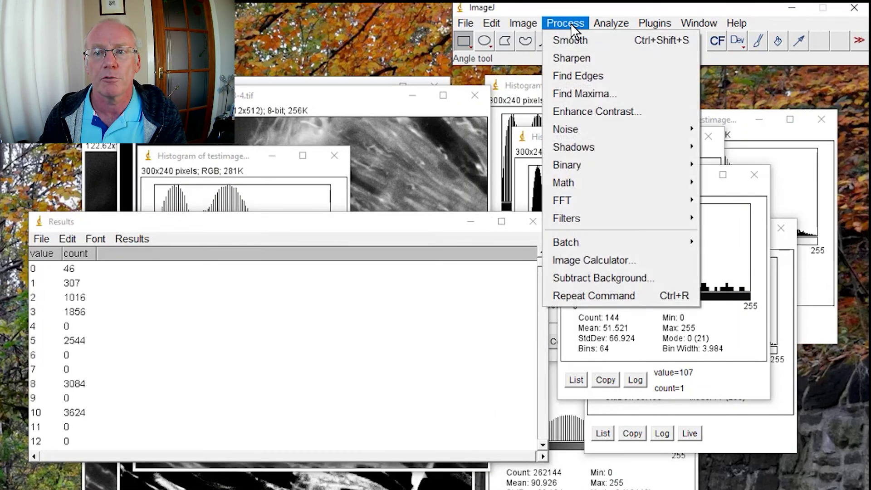
pyautogui.moveTo(613, 24)
pyautogui.click(619, 86)
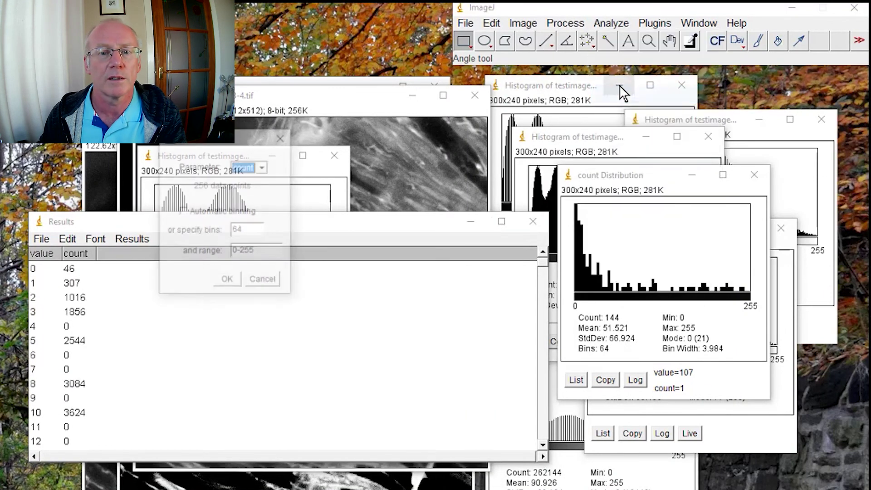
pyautogui.click(229, 281)
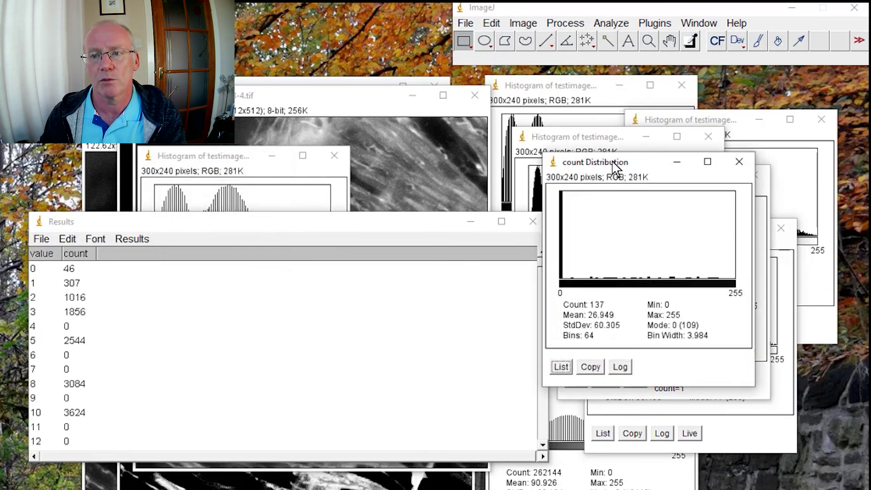
pyautogui.moveTo(604, 167); pyautogui.dragTo(372, 189)
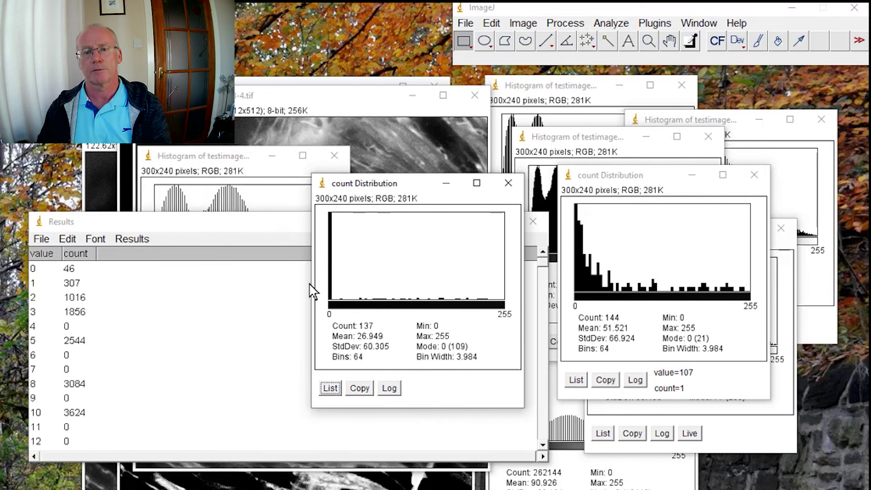